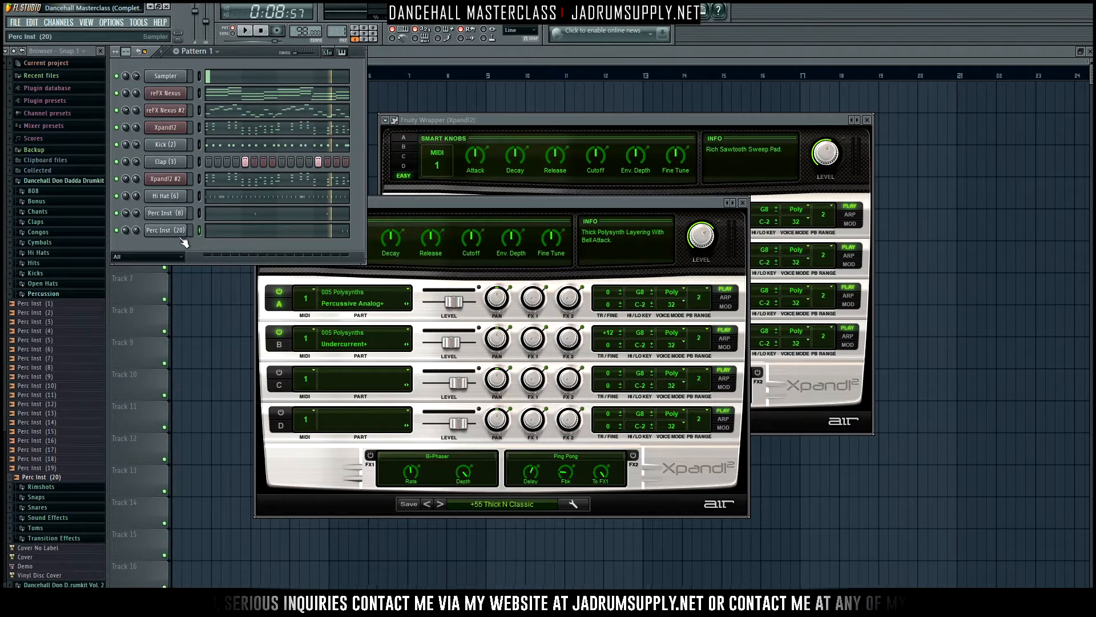
Insert a new Nexus channel and load the BA Basic Sine preset from its Bass category.
right_click(182, 230)
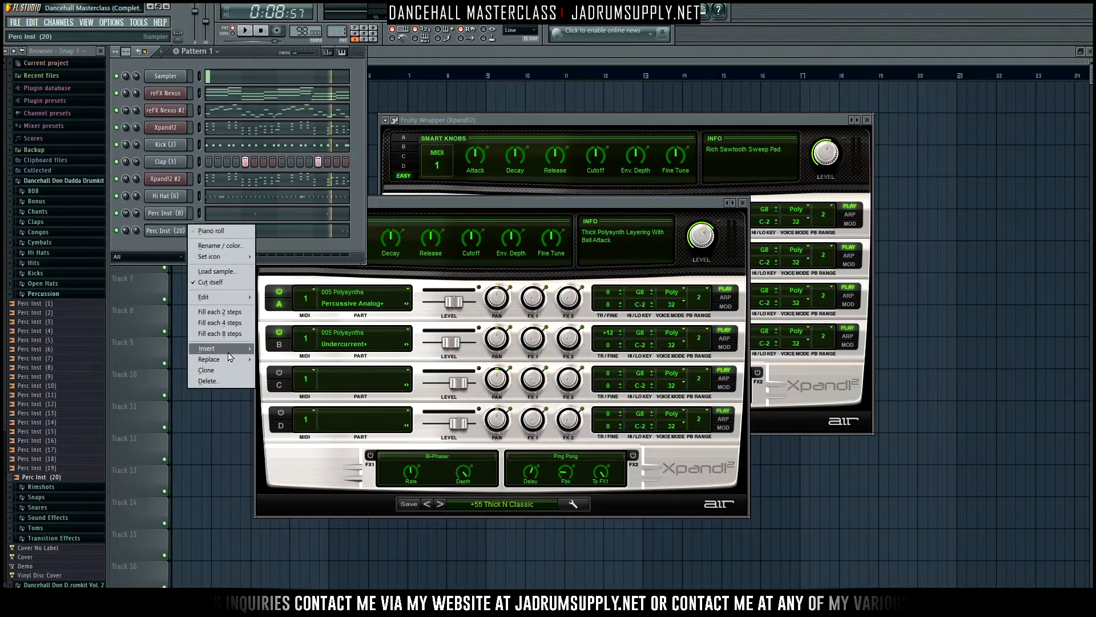
mouse_move(217, 348)
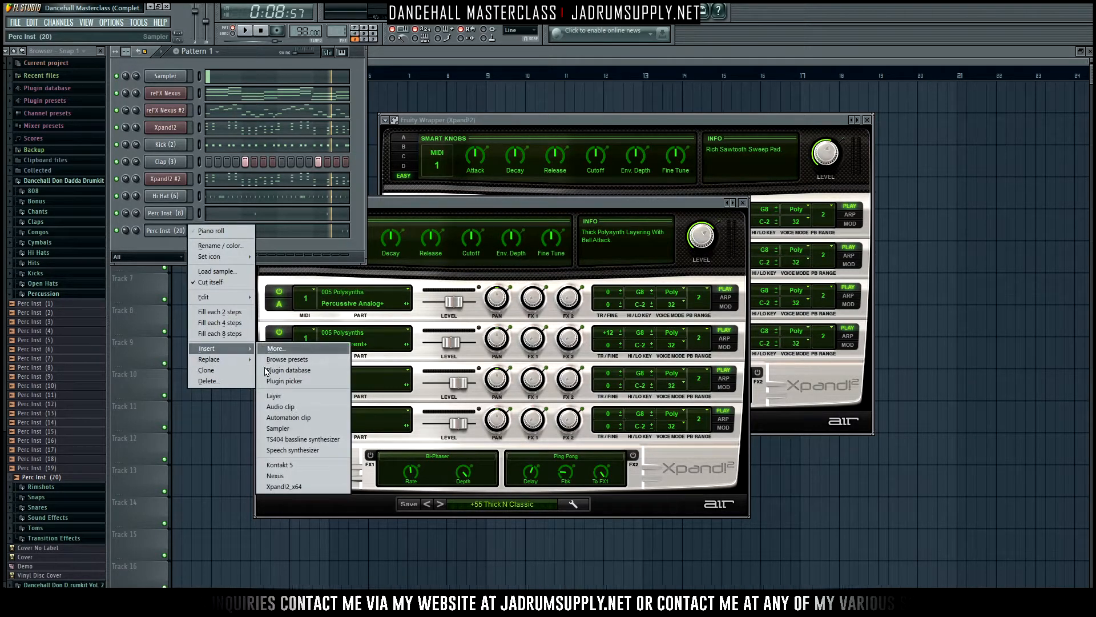
left_click(280, 476)
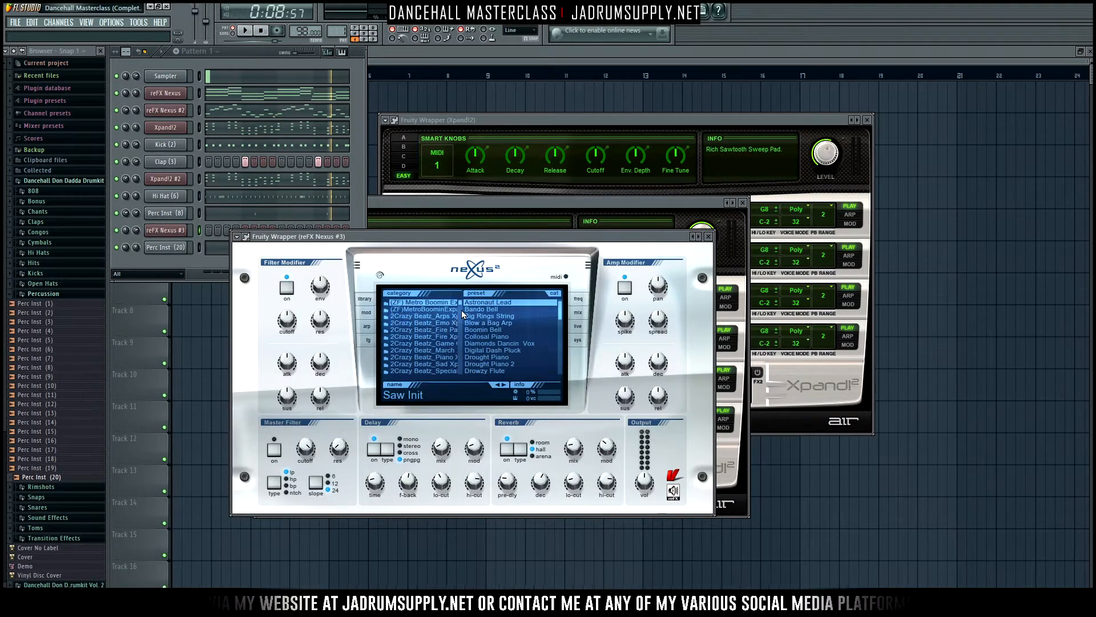
scroll(415, 318, "down", 3)
left_click(401, 351)
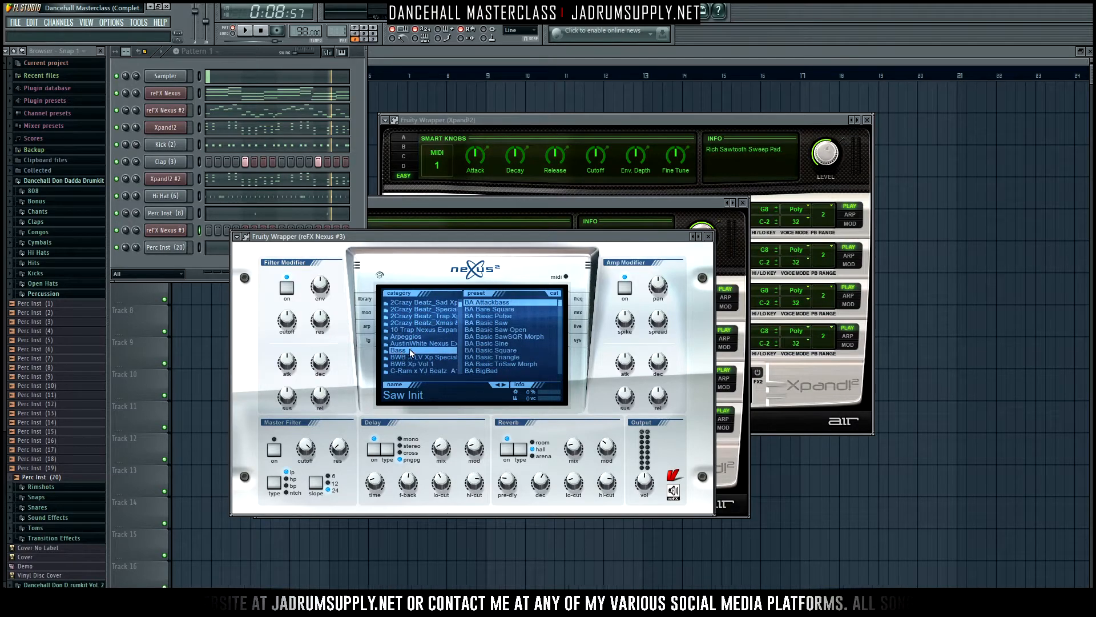
left_click(500, 345)
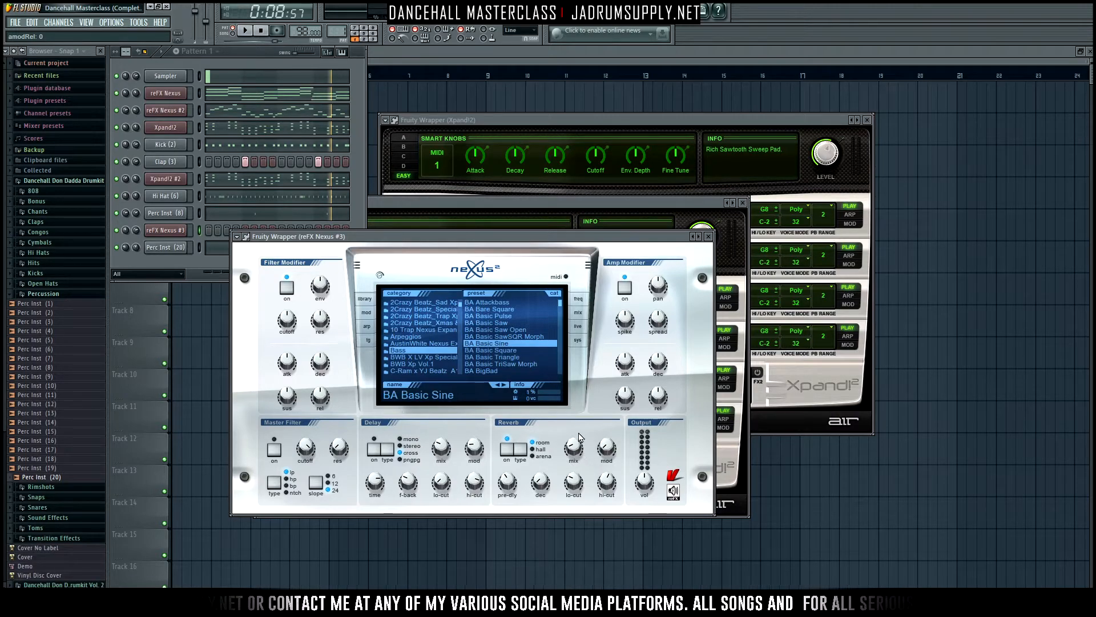
Move the Nexus plugin window aside and move the reFX Nexus #3 channel below Perc Inst (20).
left_click_drag(428, 239, 591, 226)
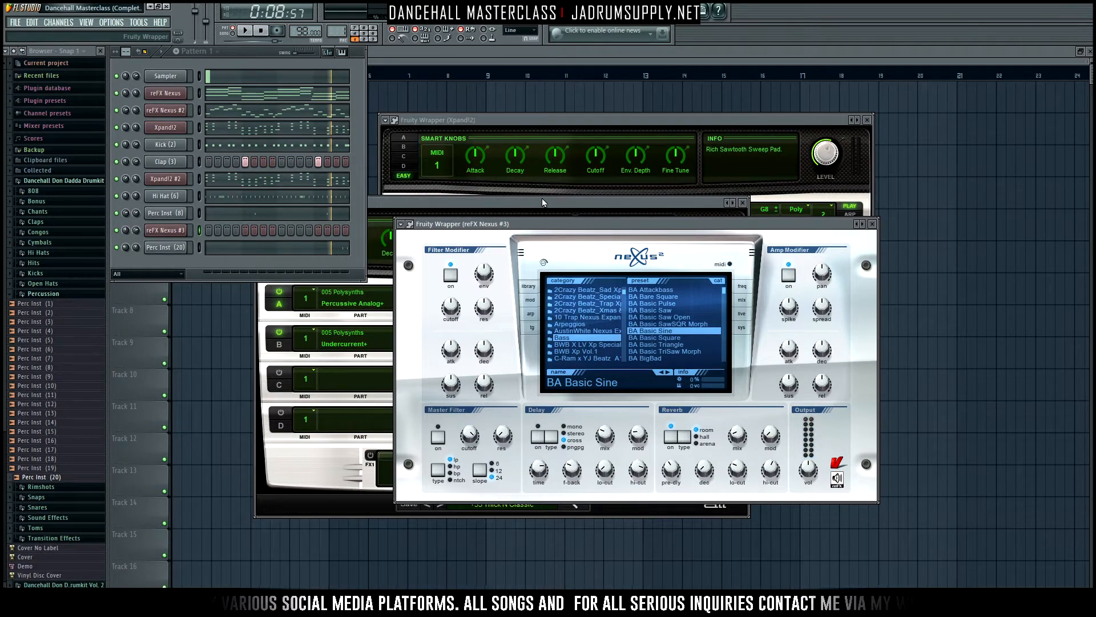
double_click(197, 231)
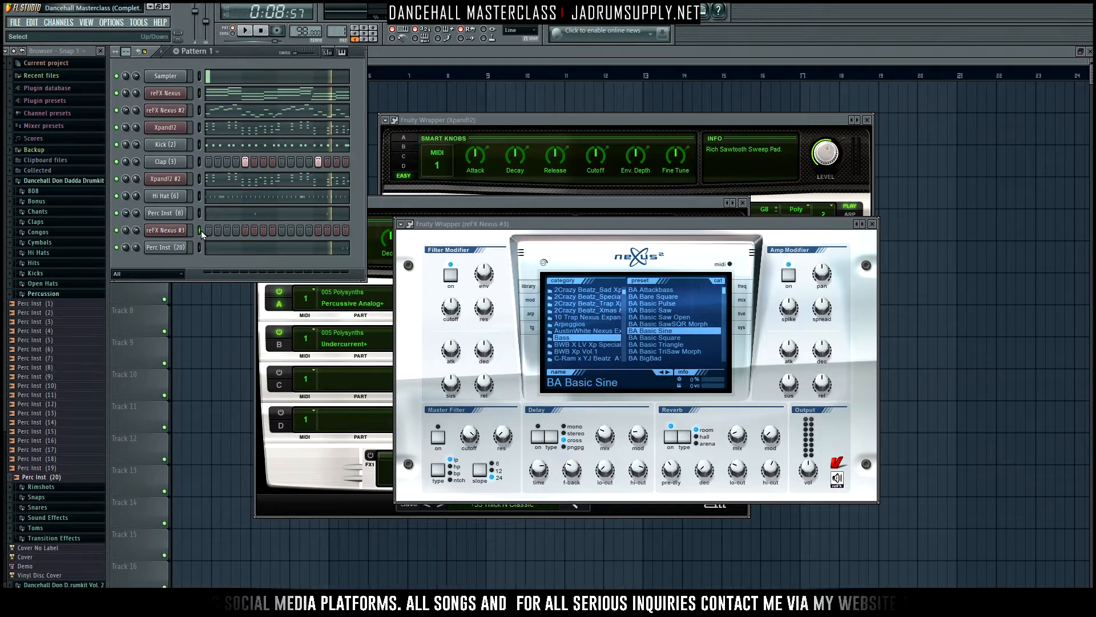
key("alt+Down")
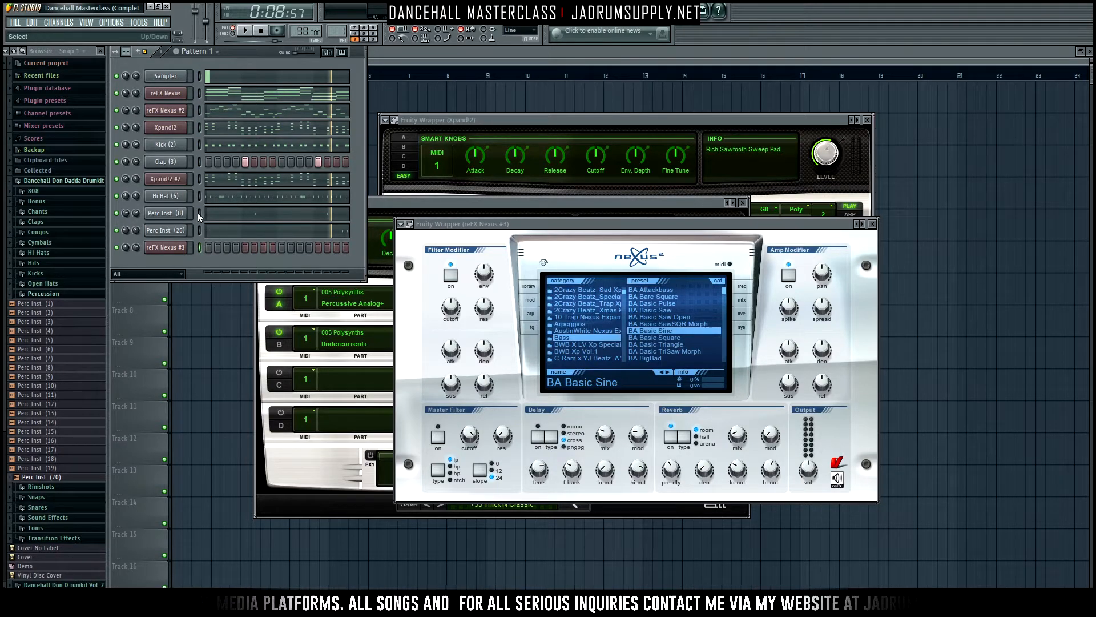
Open the piano roll of the reFX Nexus #3 channel and view all four bars of the pattern.
right_click(172, 248)
left_click(206, 247)
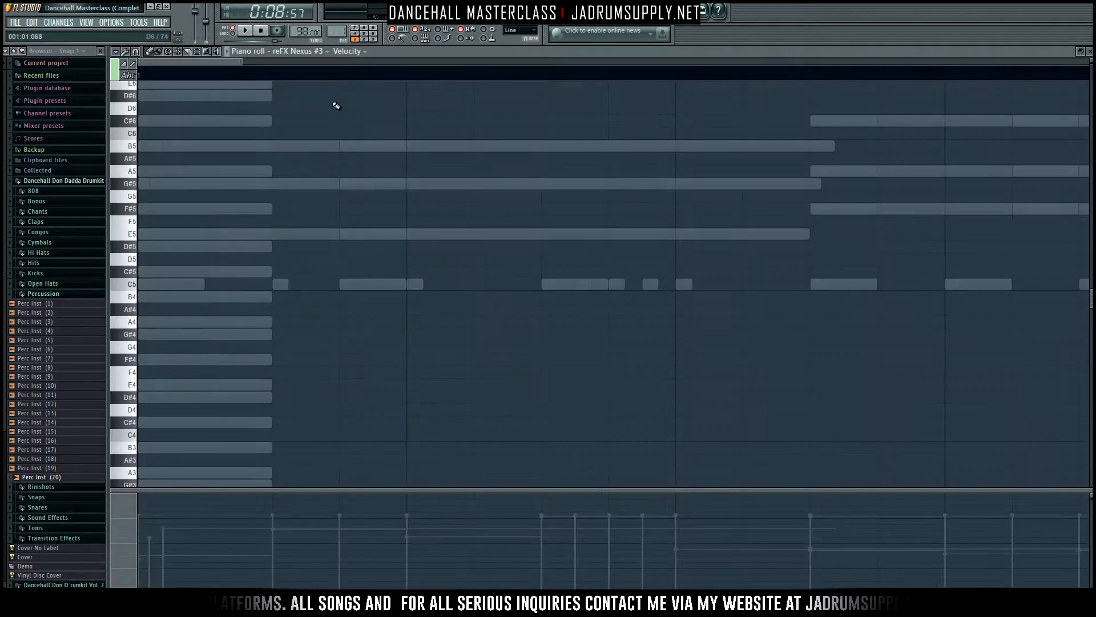
scroll(372, 73, "down", 6)
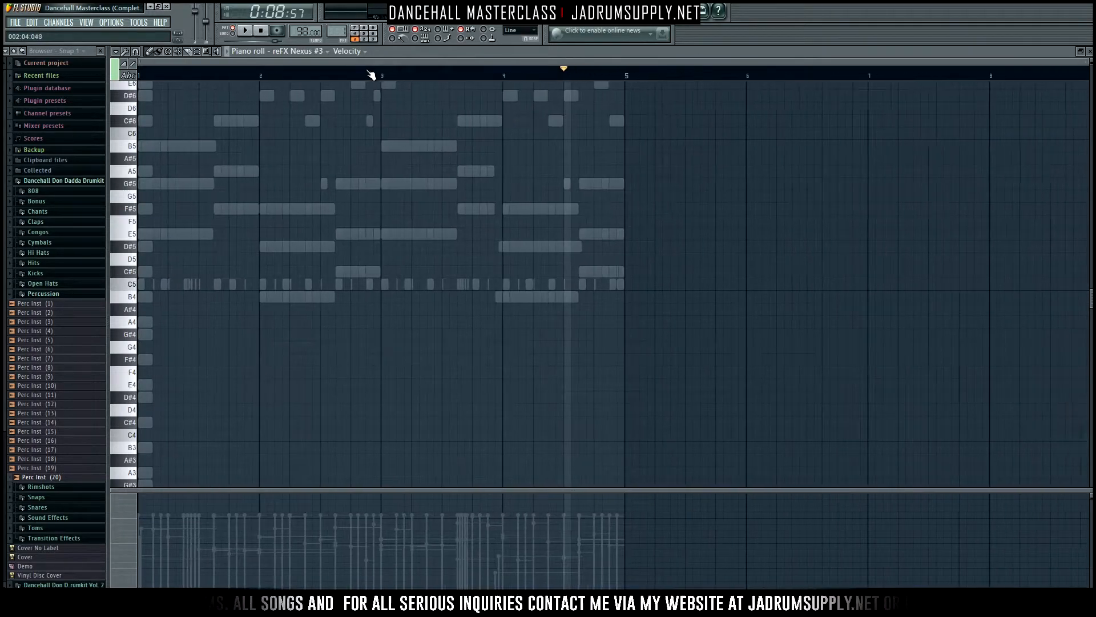
Select and copy the lowest note of each chord in the reFX Nexus channel's piano roll.
key("F6")
left_click(231, 93)
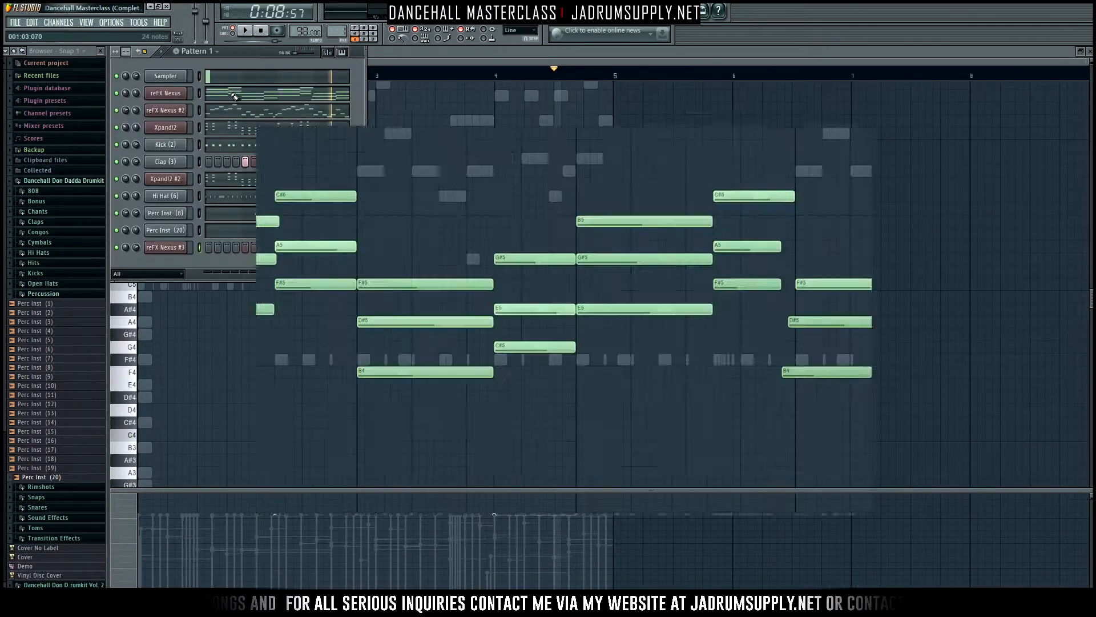
scroll(440, 74, "down", 3)
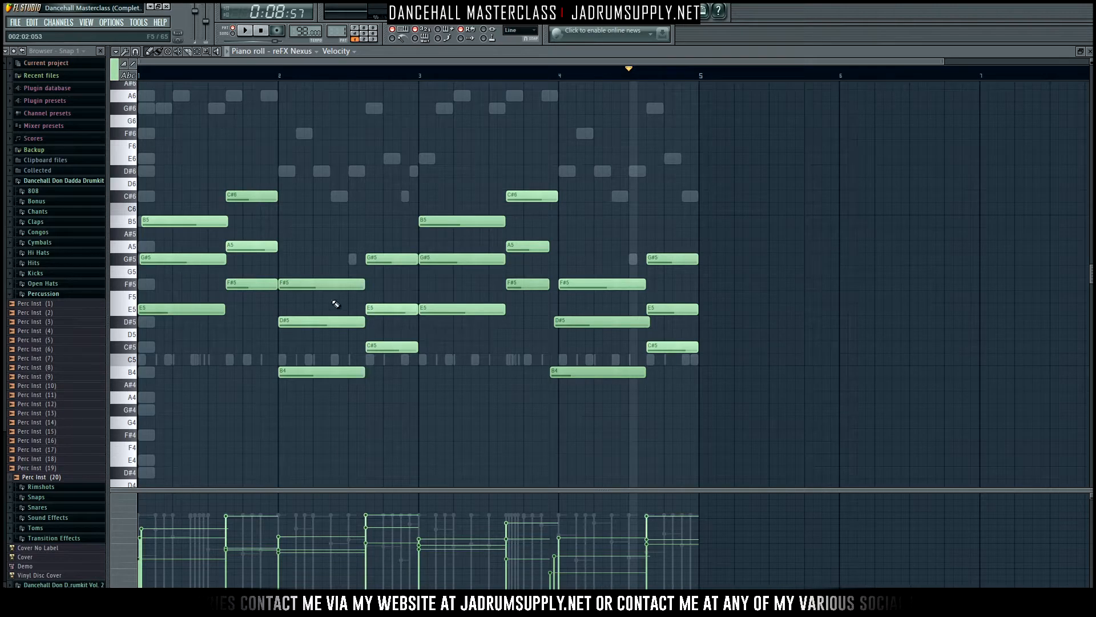
left_click_drag(197, 301, 262, 286)
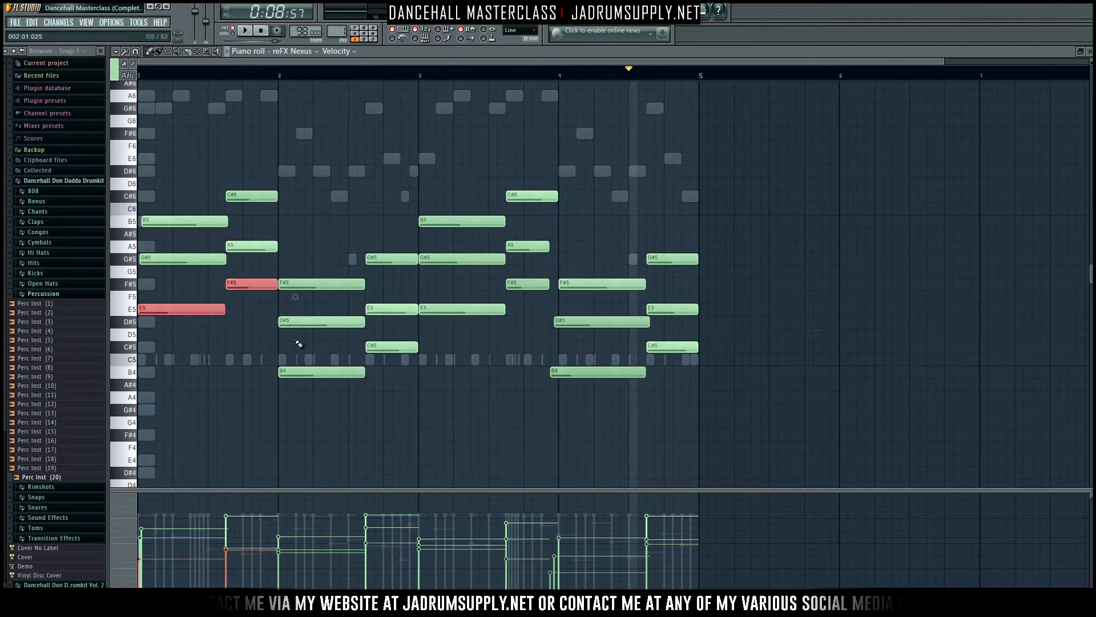
left_click_drag(310, 356, 334, 377)
left_click_drag(399, 337, 402, 365)
left_click_drag(434, 306, 451, 320)
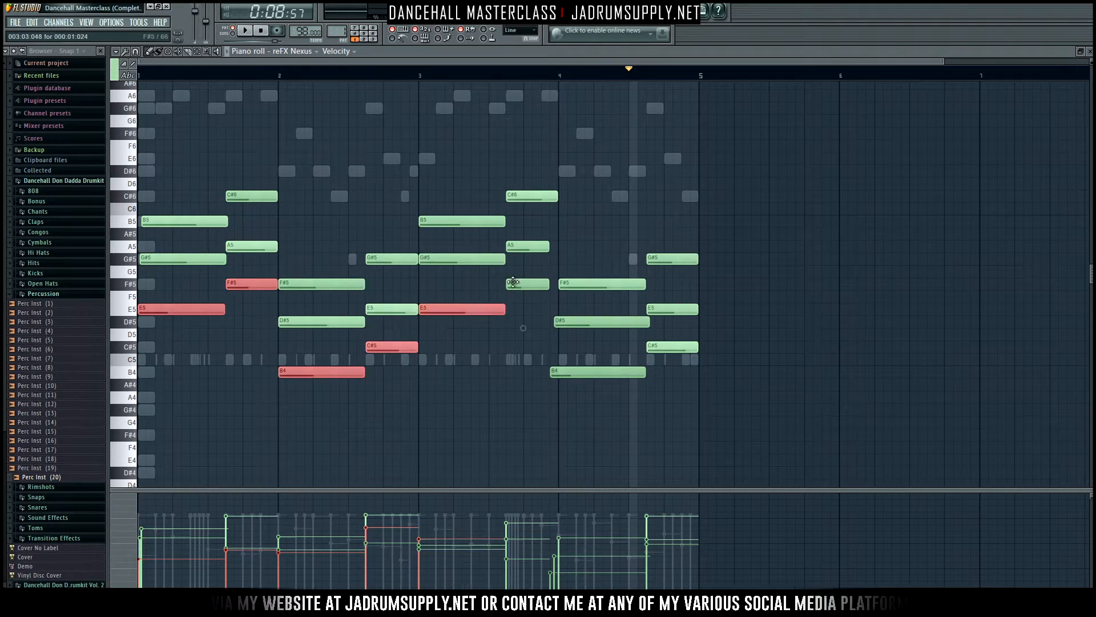
left_click_drag(528, 278, 542, 311)
left_click_drag(567, 355, 584, 422)
left_click_drag(677, 342, 685, 388)
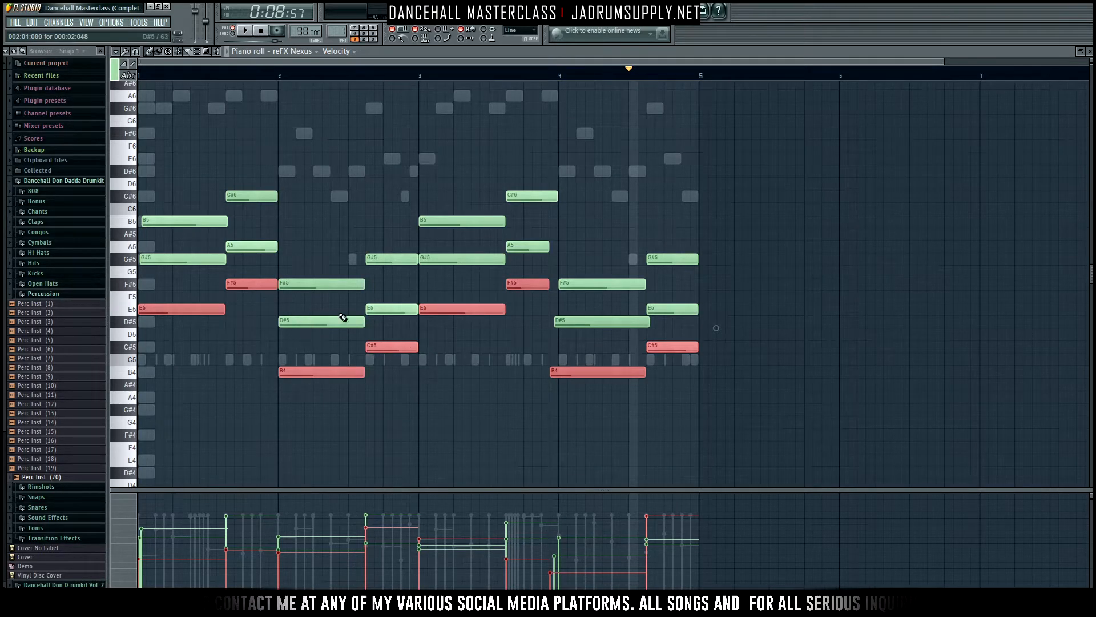
Paste the copied root notes into the piano roll of the reFX Nexus #3 channel.
left_click(546, 13)
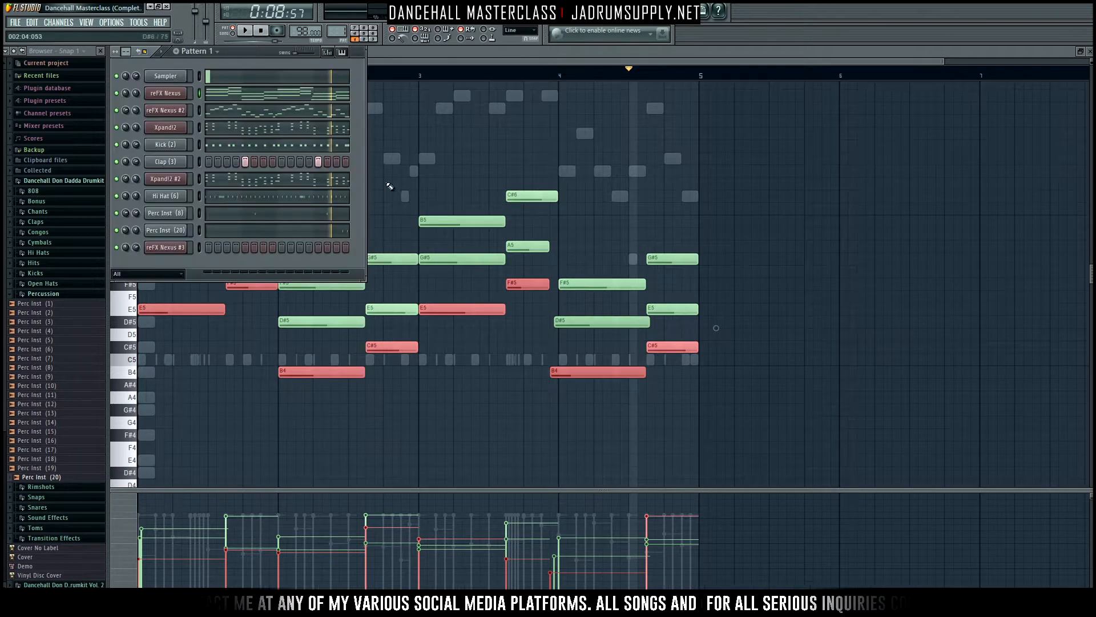
right_click(184, 247)
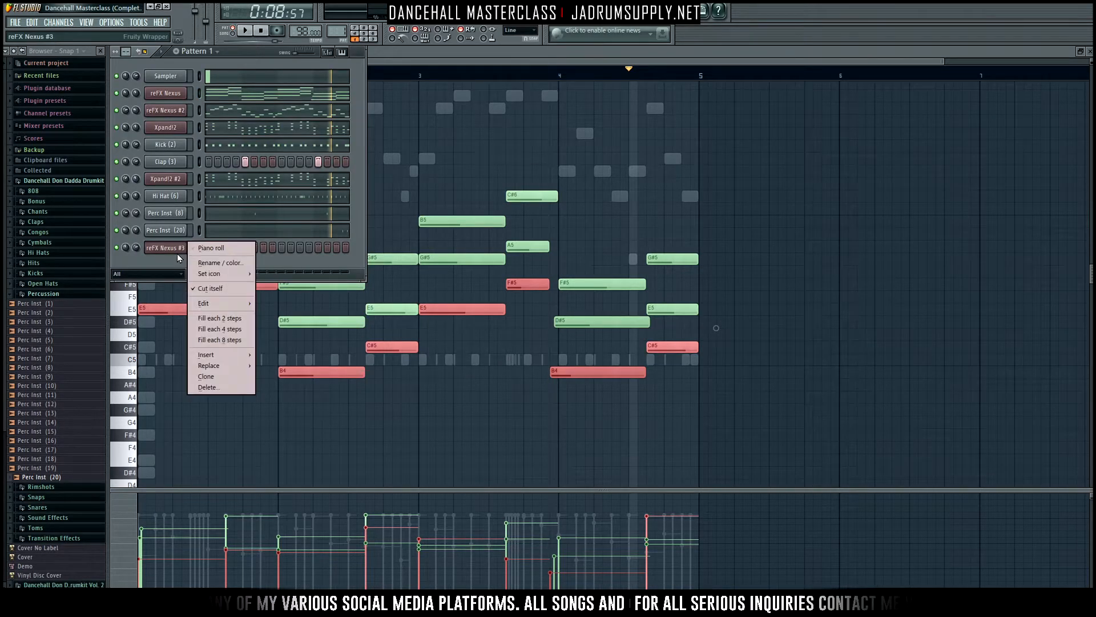
left_click(211, 248)
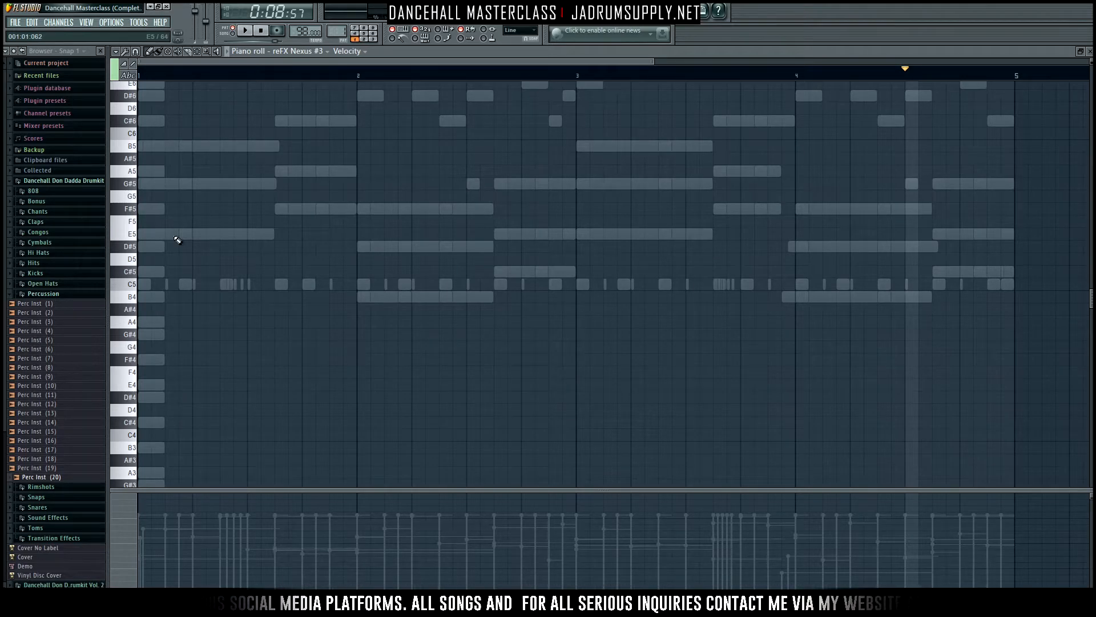
key("ctrl+v")
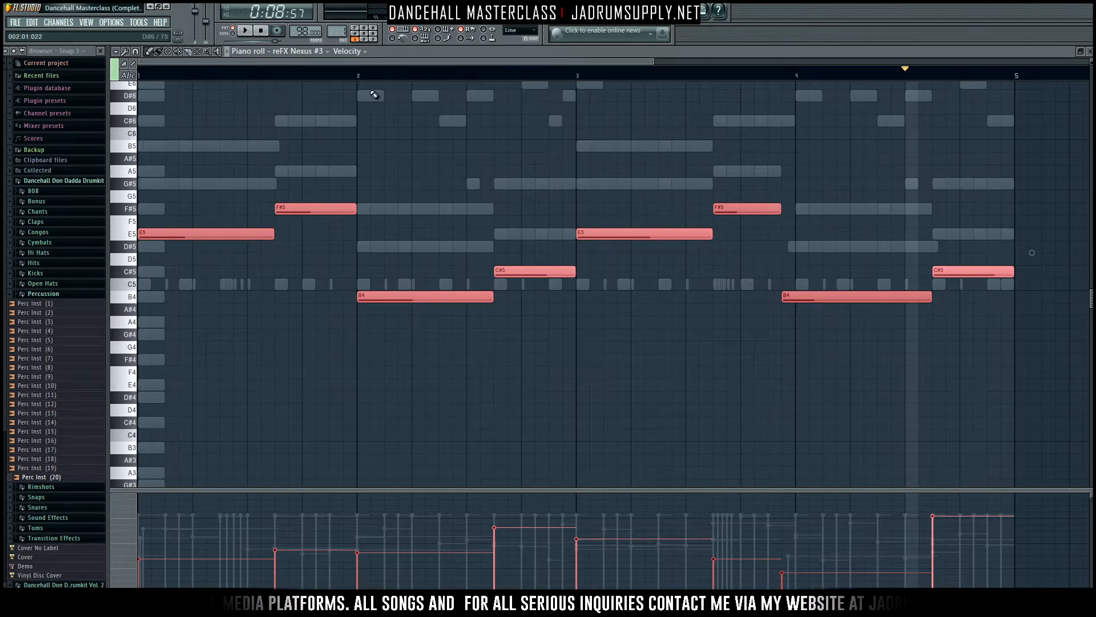
scroll(384, 81, "down", 3)
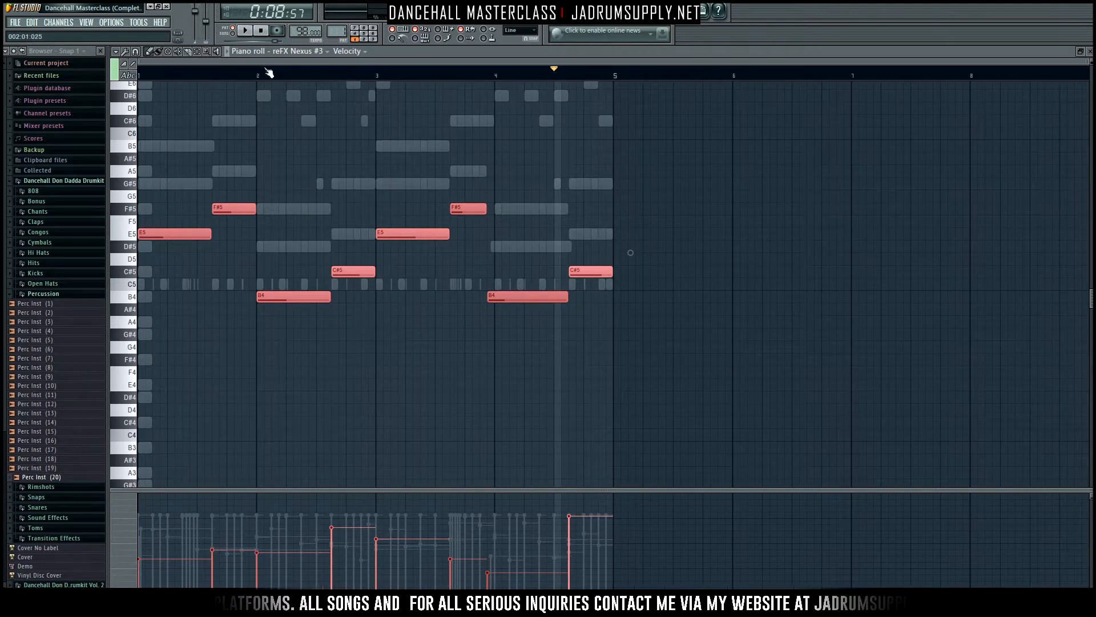
Play the pattern from the start to hear the pasted bass notes, and stop playback.
left_click(260, 30)
left_click(245, 30)
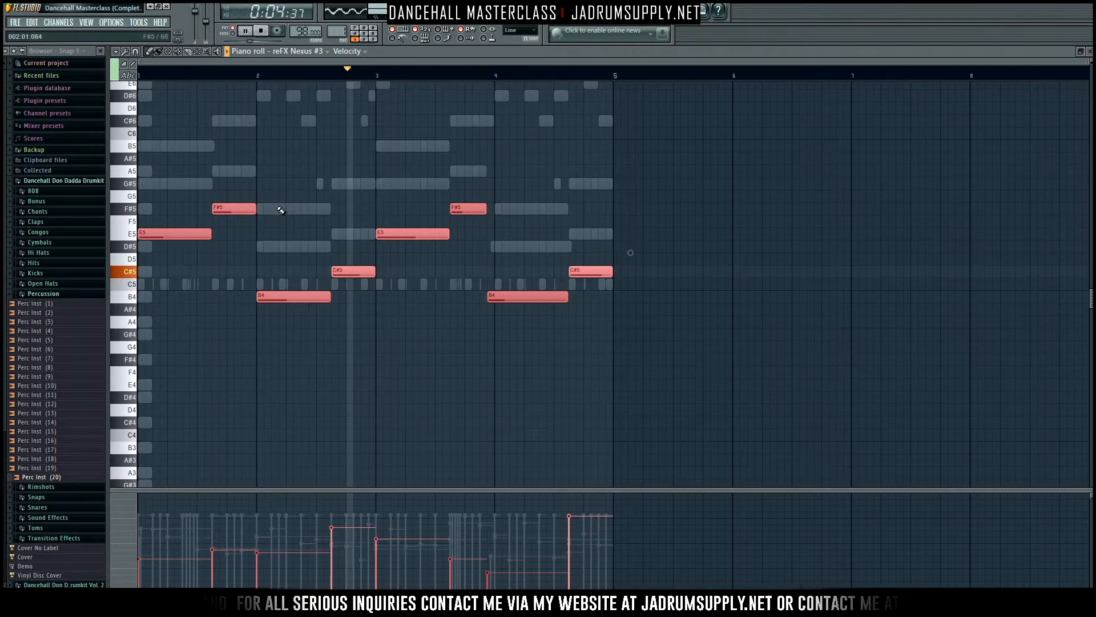
key("space")
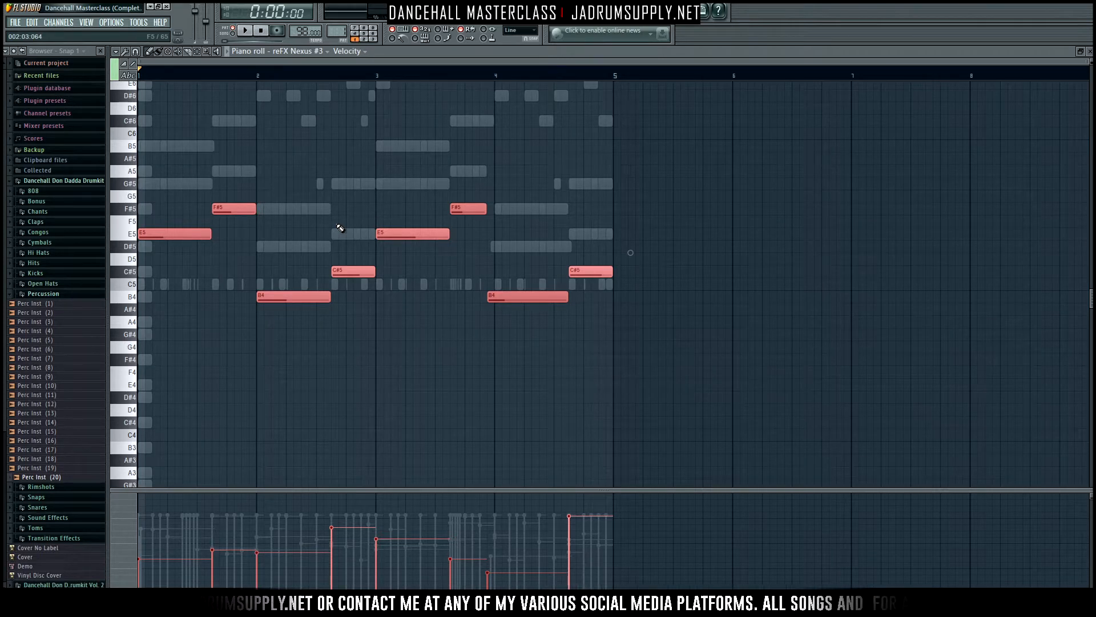
Transpose the selected bass notes down two octaves and play the pattern to check them.
key("ctrl+Down")
key("ctrl+Down")
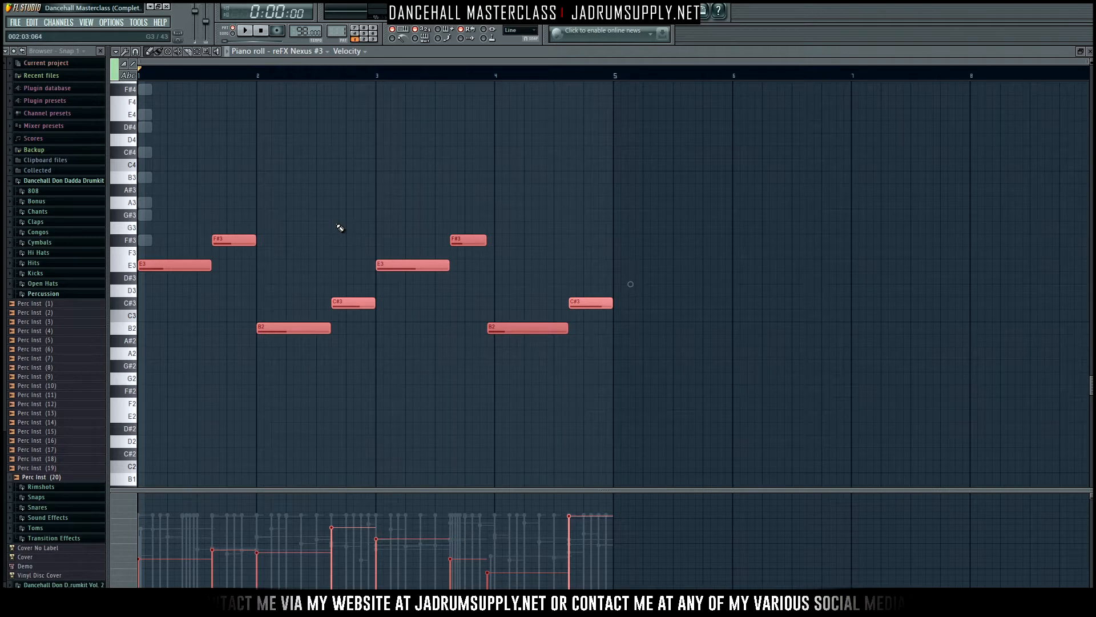
key("space")
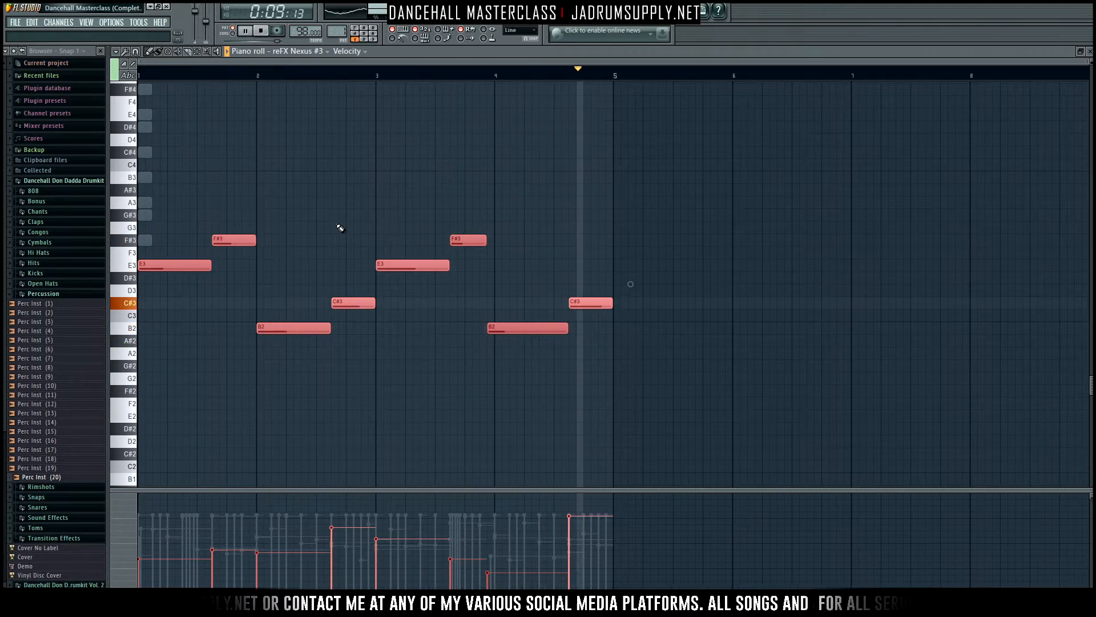
key("space")
Extend the second F#3 bass note to the start of bar 4 and make the following B2 note begin there.
left_click_drag(479, 210, 517, 365)
left_click_drag(487, 330, 495, 329)
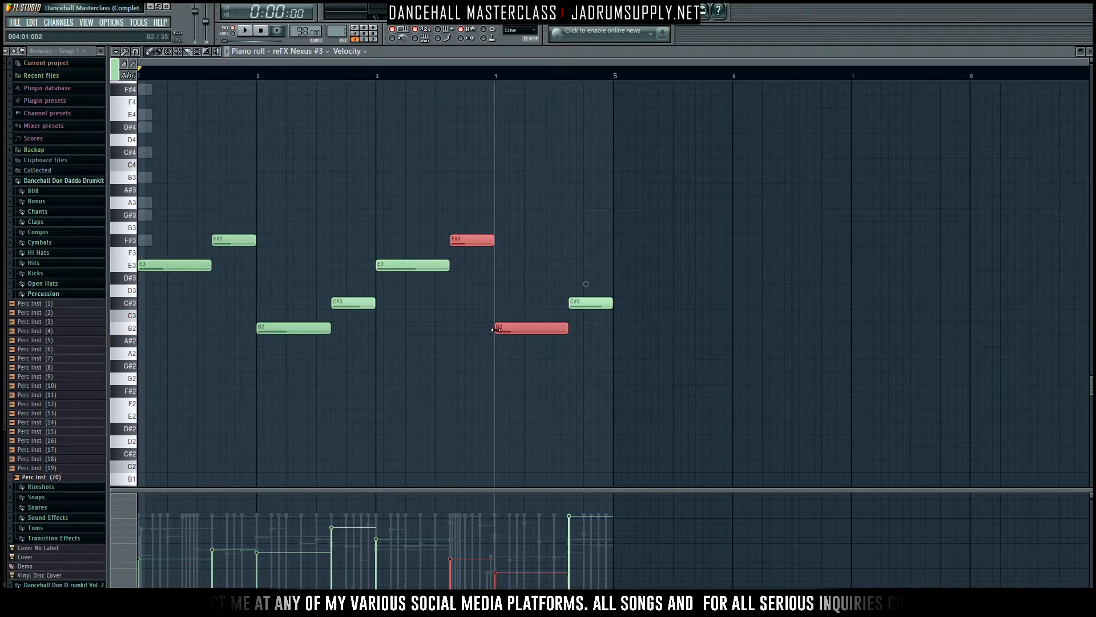
Check the reFX Nexus chord notes around bar 4, return to the reFX Nexus #3 bass line and play it briefly.
scroll(548, 166, "up", 8)
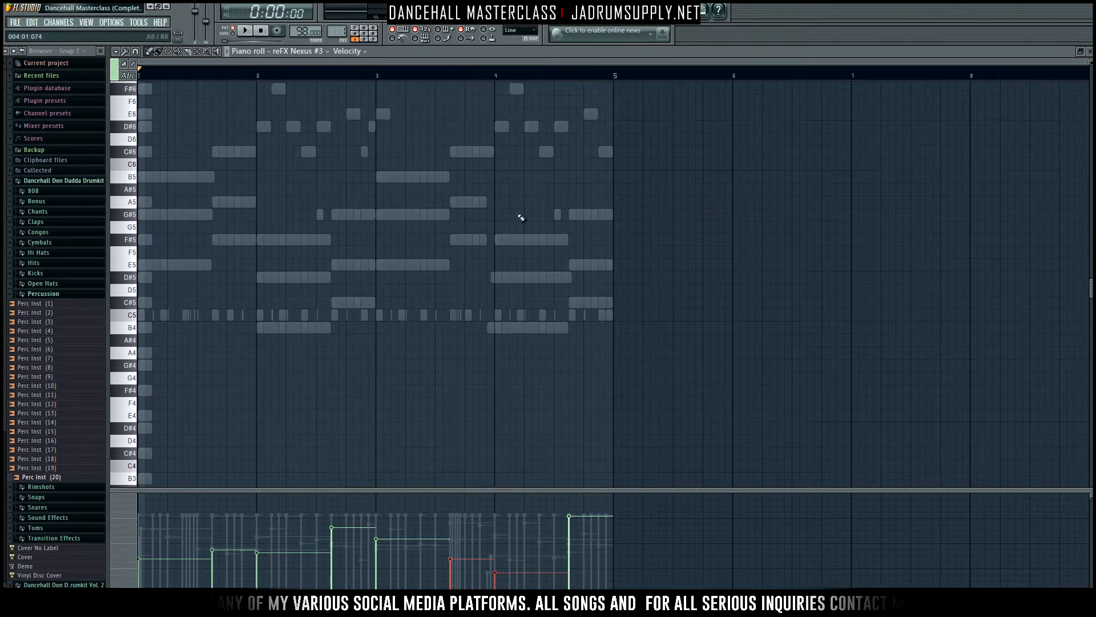
double_click(527, 244)
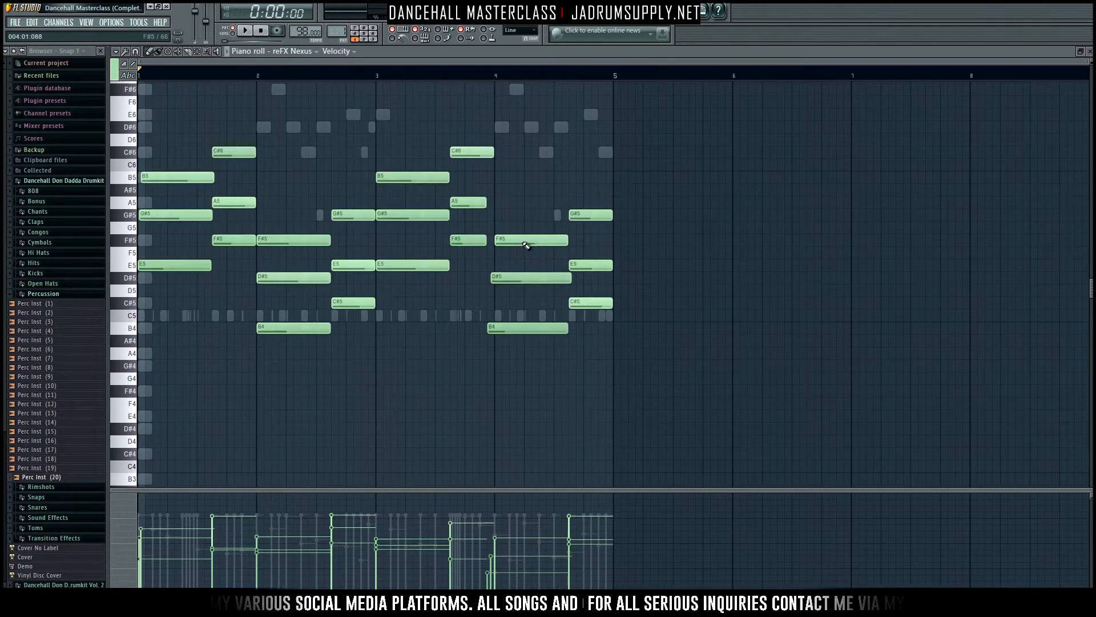
left_click_drag(473, 150, 507, 345)
scroll(514, 319, "down", 10)
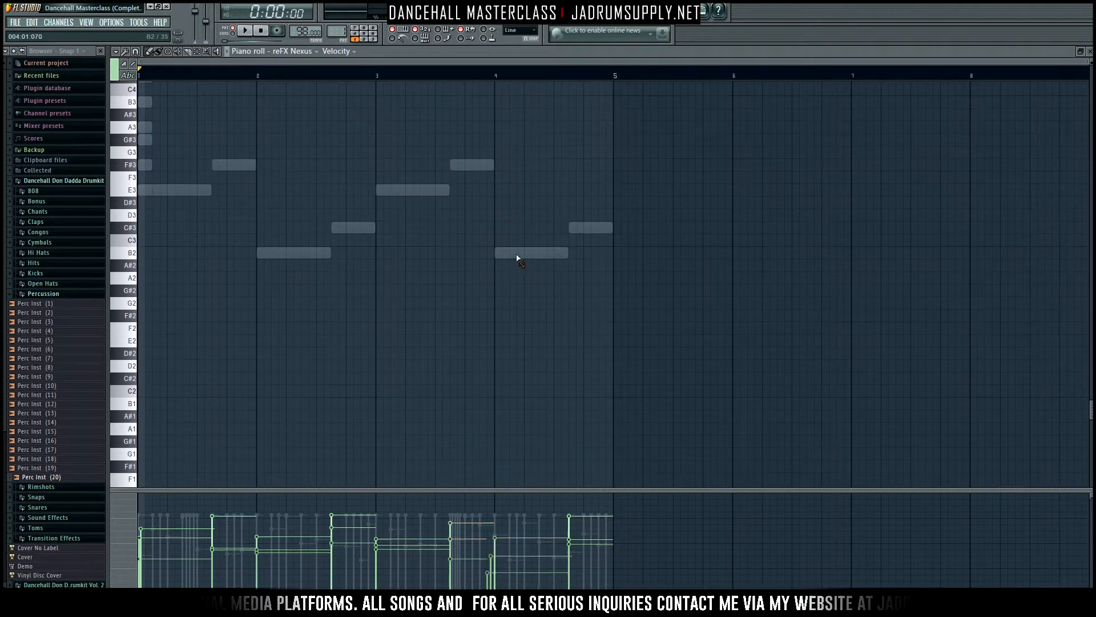
double_click(517, 254)
key("space")
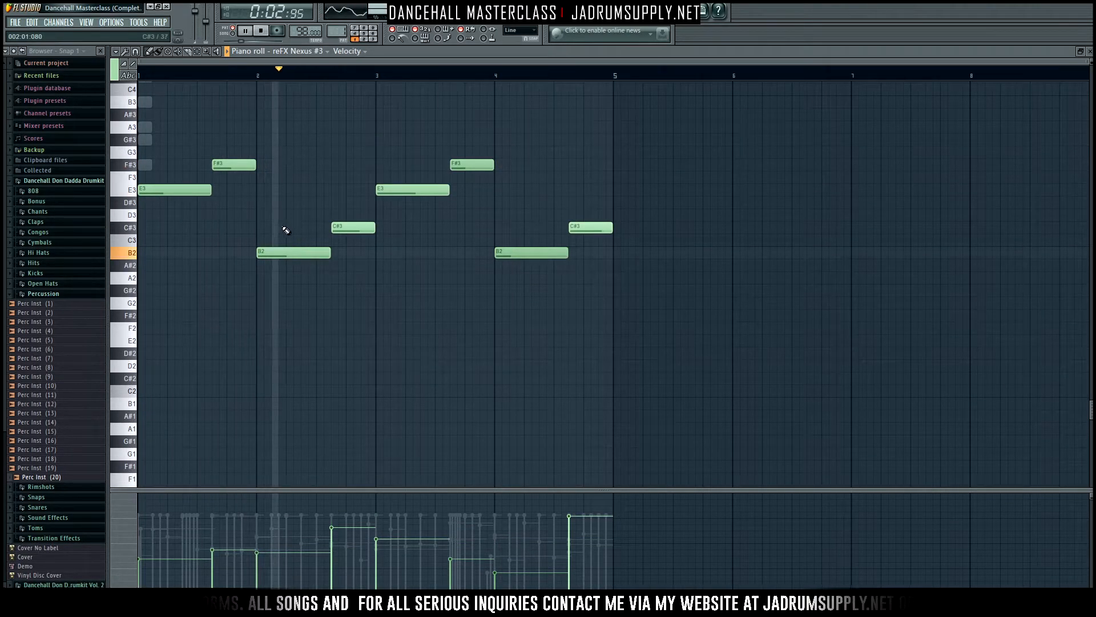
key("space")
Raise the velocity of the first three bass notes, E3, F#3 and B2.
left_click_drag(190, 148, 324, 293)
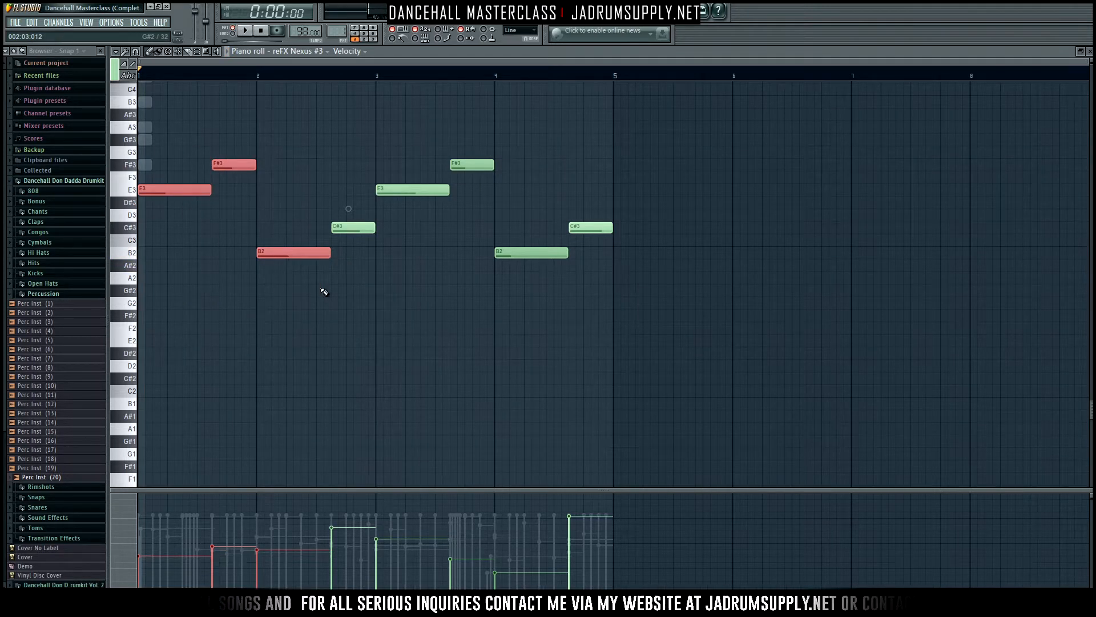
scroll(324, 291, "up", 2)
scroll(348, 299, "up", 1)
scroll(406, 307, "down", 1)
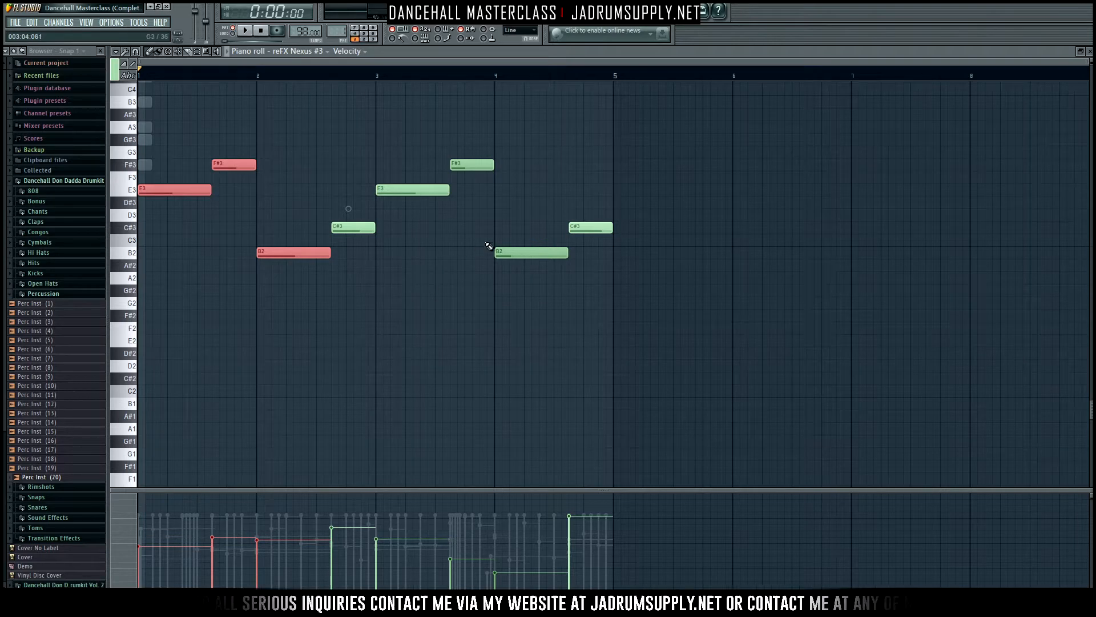
Raise the velocity of the B2 bass note in bar 4 and the F#3 note just before it.
left_click_drag(530, 218, 537, 307)
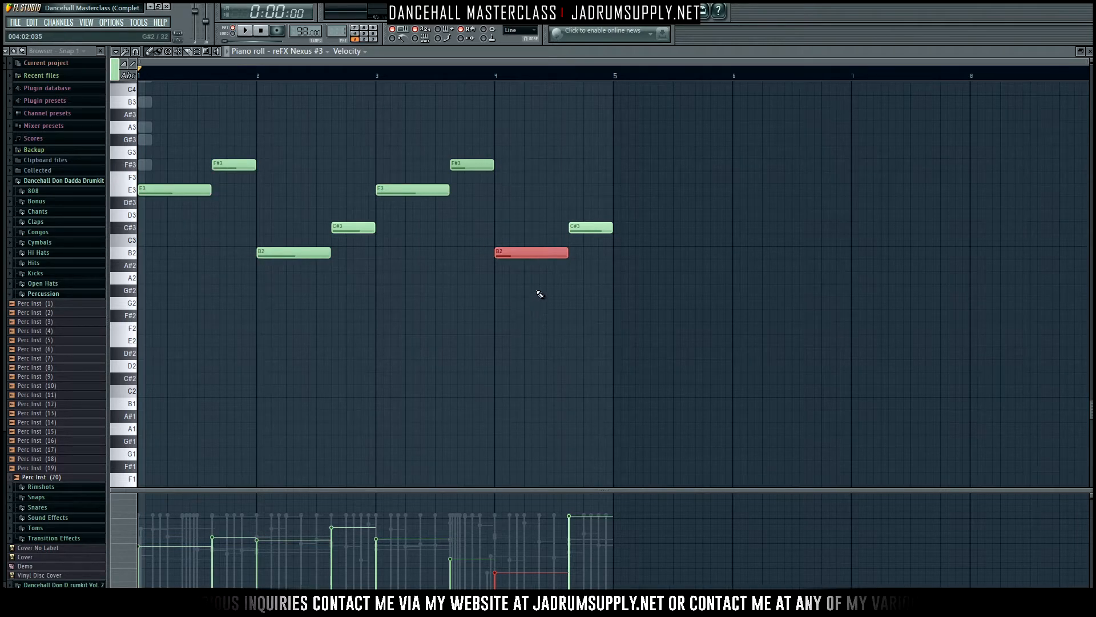
left_click_drag(472, 147, 475, 192)
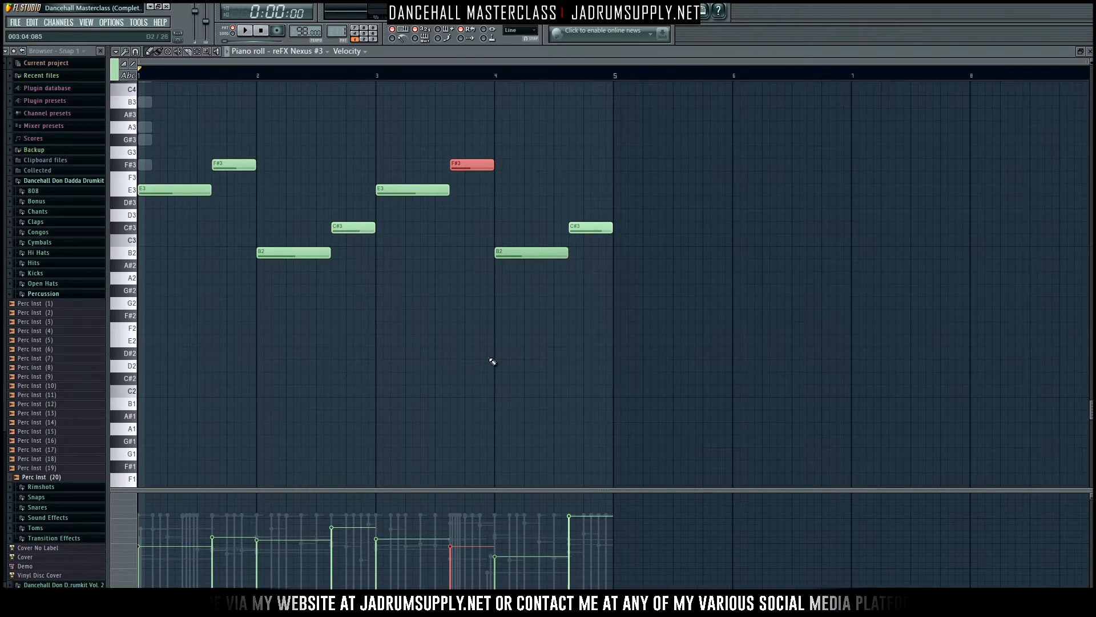
scroll(473, 85, "down", 1)
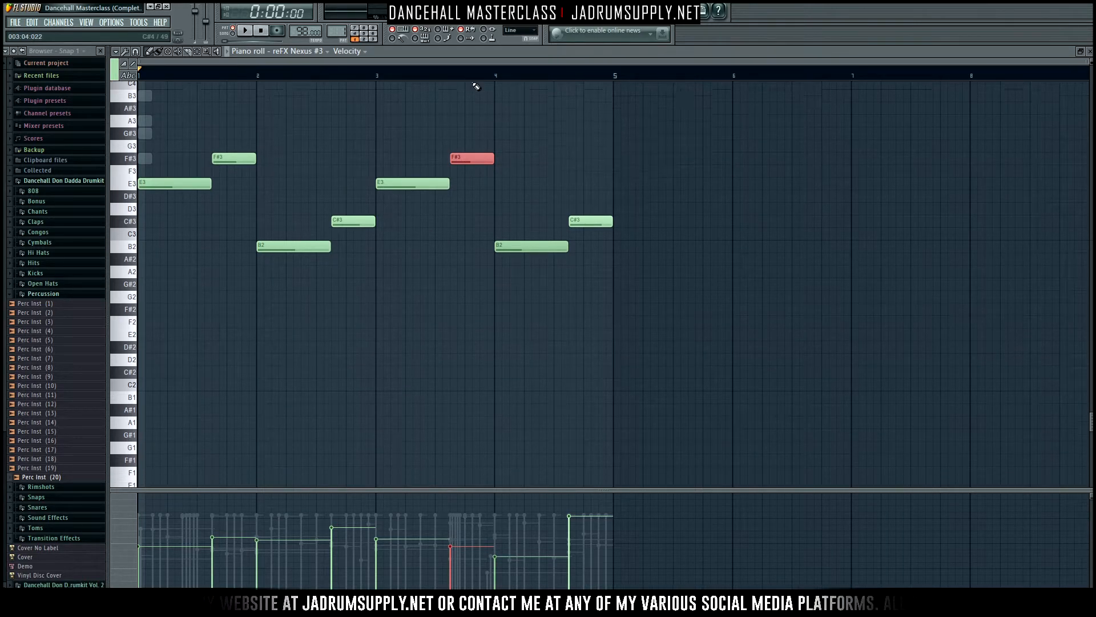
scroll(470, 109, "up", 1)
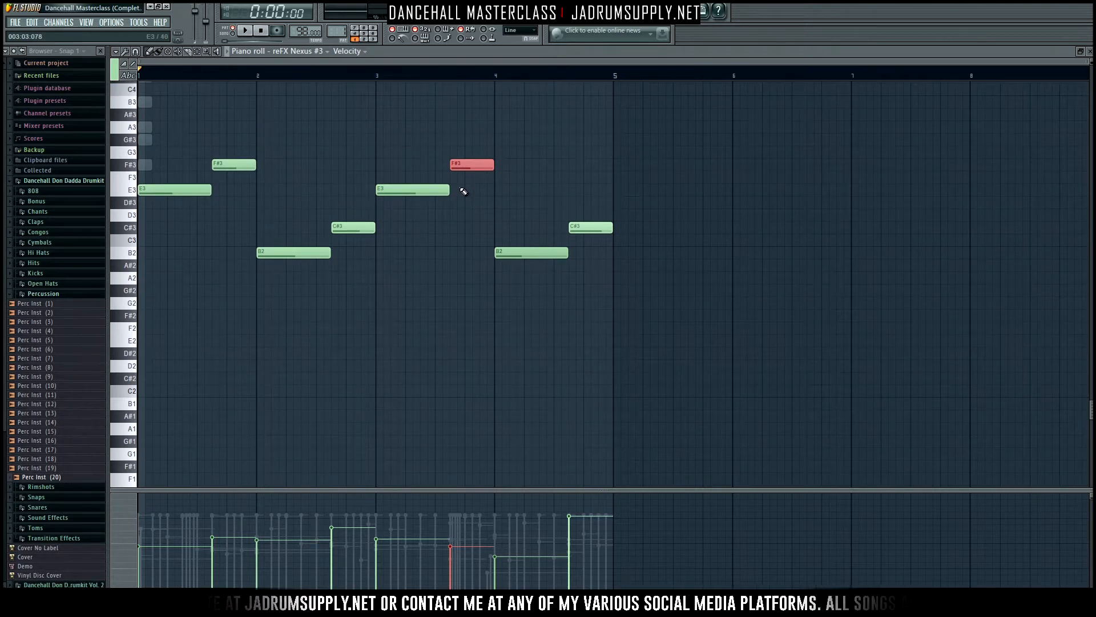
Play the bass line through to bar 4 and check the two B2 notes in bars 2 and 4.
key("space")
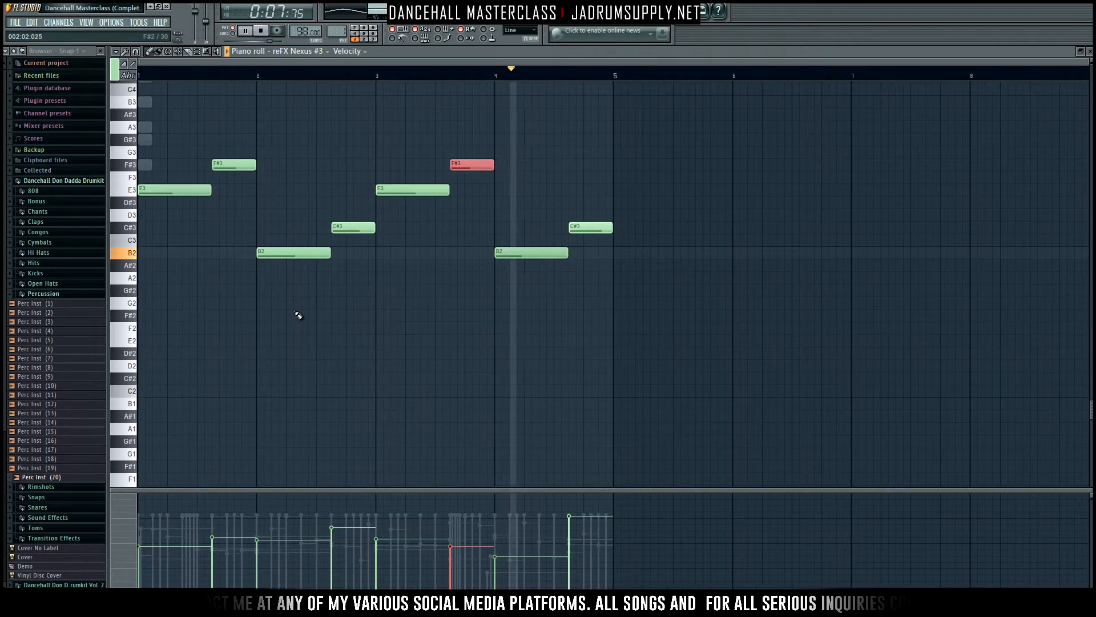
key("space")
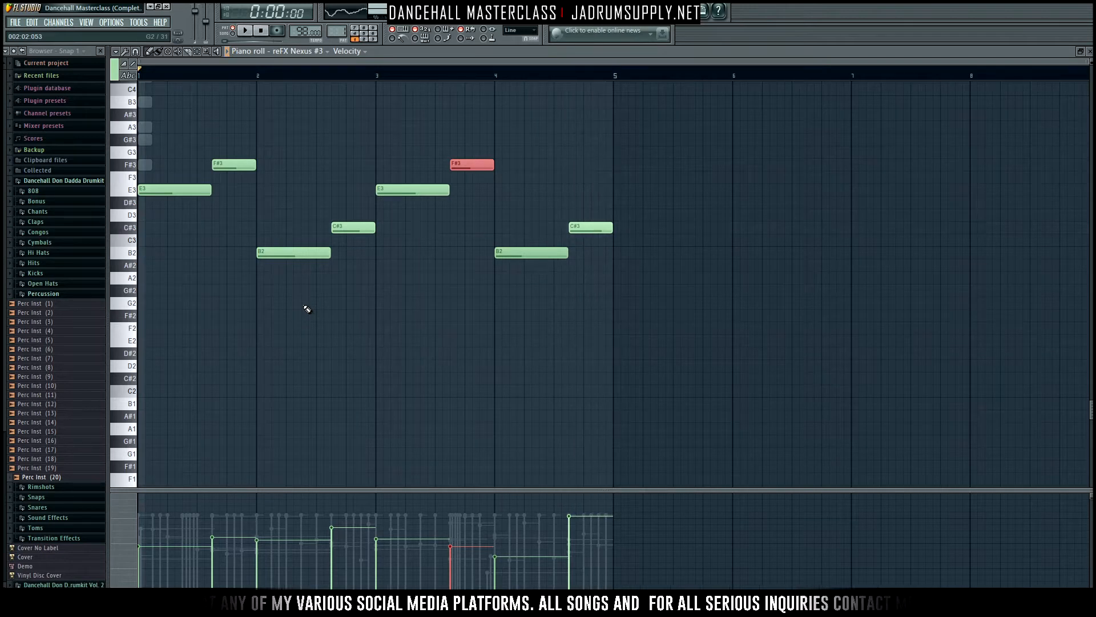
double_click(132, 258)
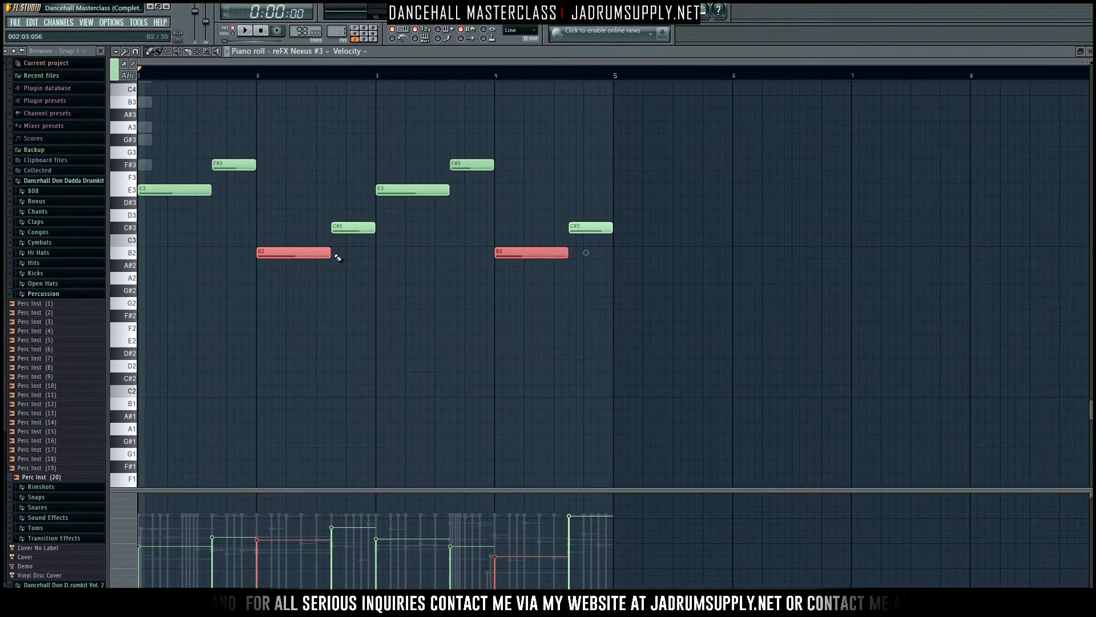
left_click(402, 304)
scroll(368, 146, "up", 2)
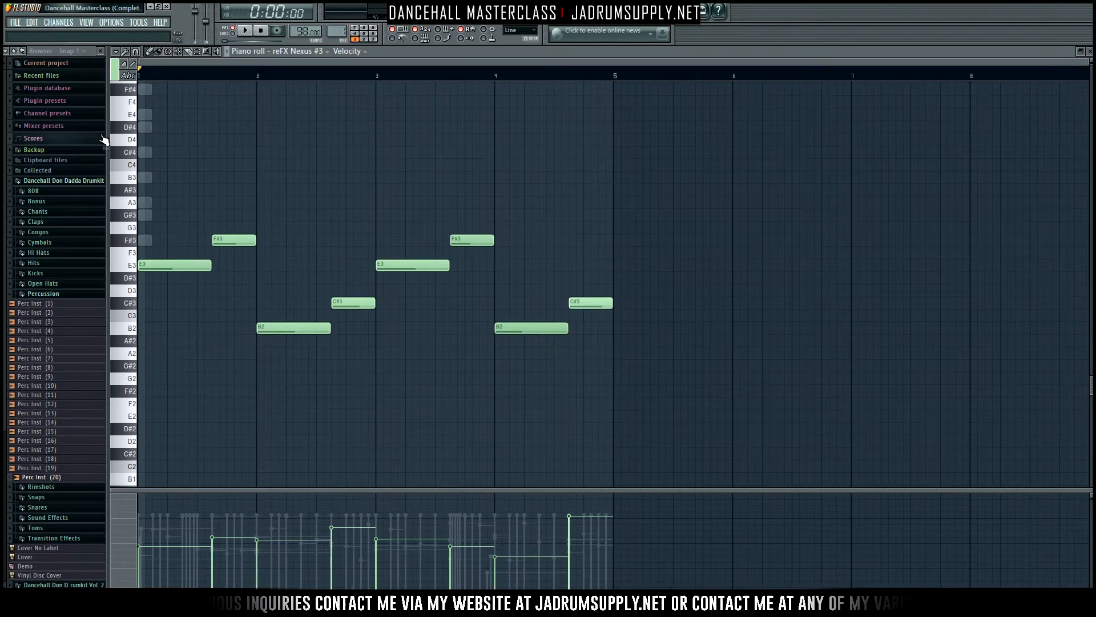
Reopen the reFX Nexus #3 notes and shorten the first E3 bass note in bar 1 to three-quarters of a beat.
key("F6")
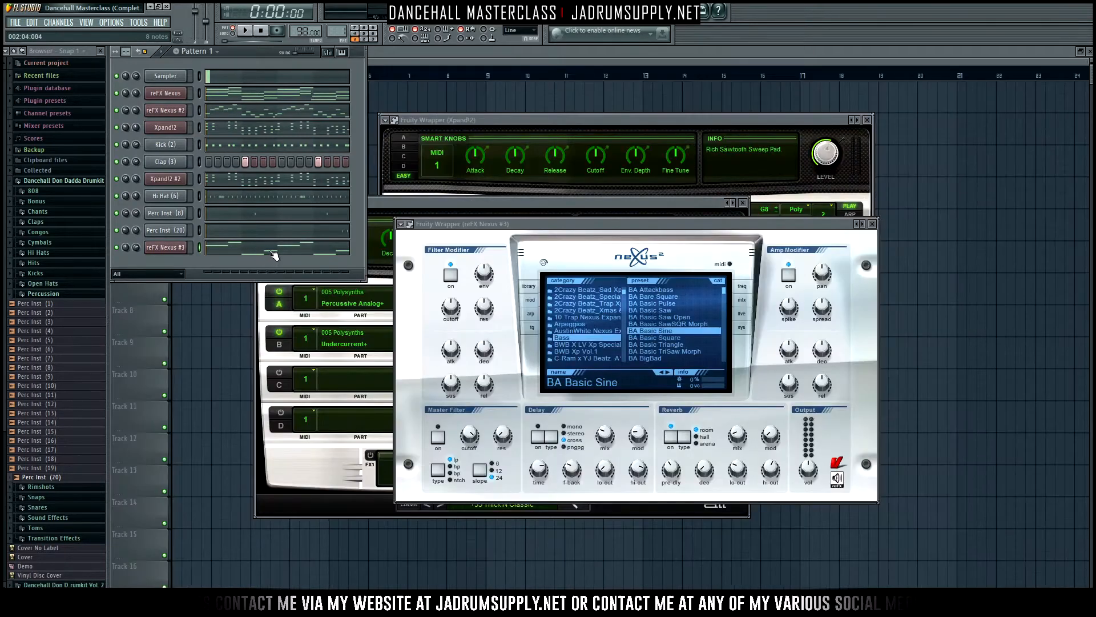
left_click(274, 253)
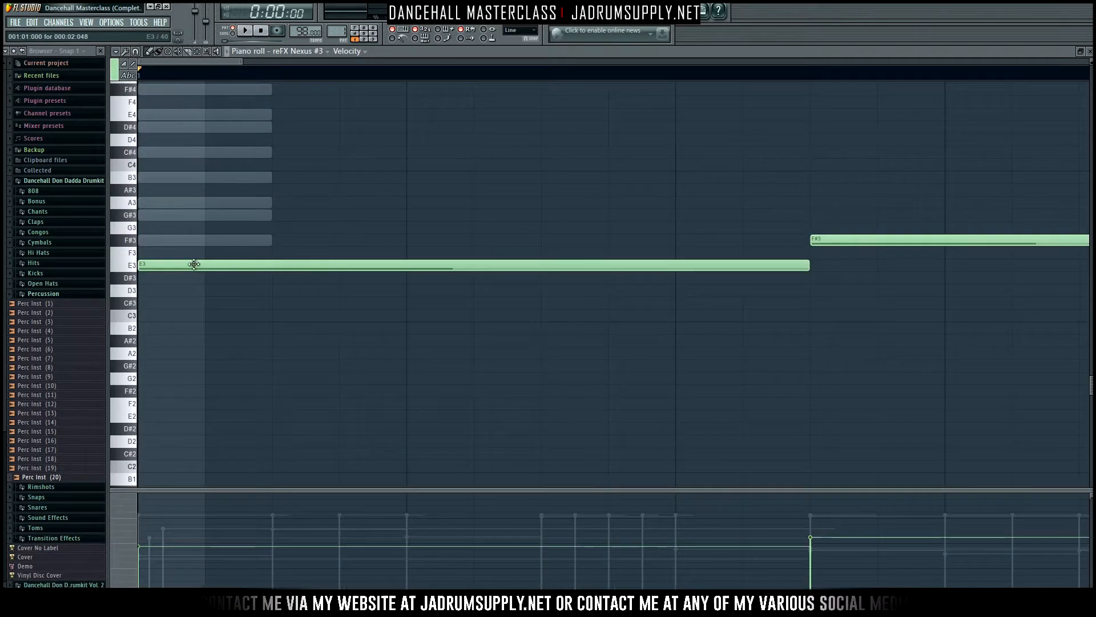
scroll(343, 74, "down", 6)
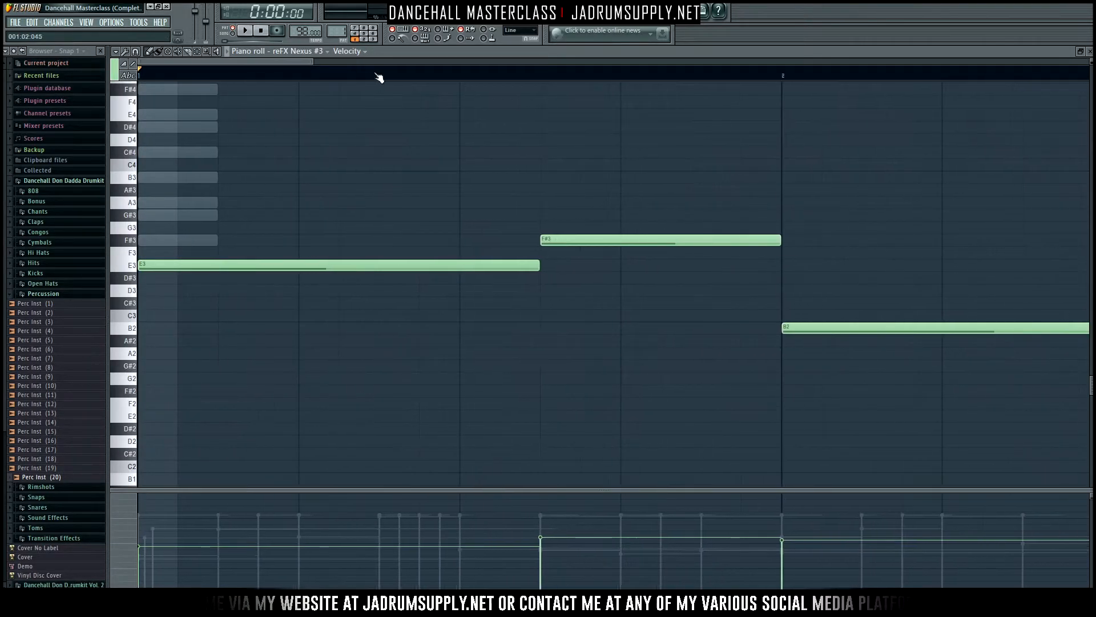
left_click_drag(349, 270, 208, 270)
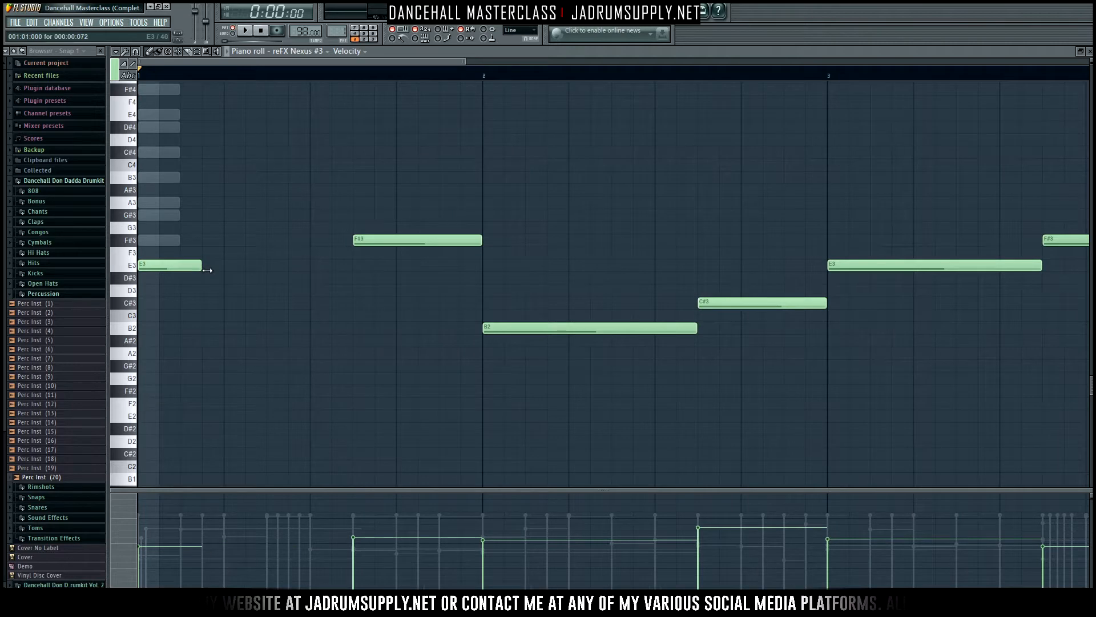
Check the Xpand!2 stab rhythm, trim the first E3 to half a beat, add a matching second E3, and play the result.
scroll(324, 131, "up", 8)
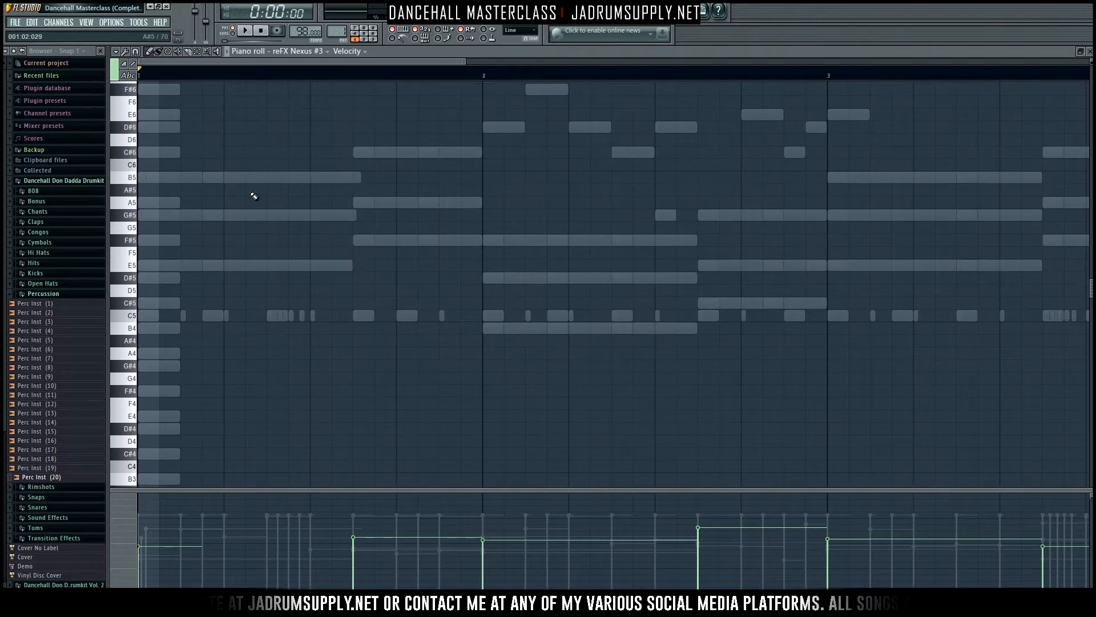
right_click(209, 220)
scroll(257, 243, "down", 2)
scroll(224, 232, "down", 14)
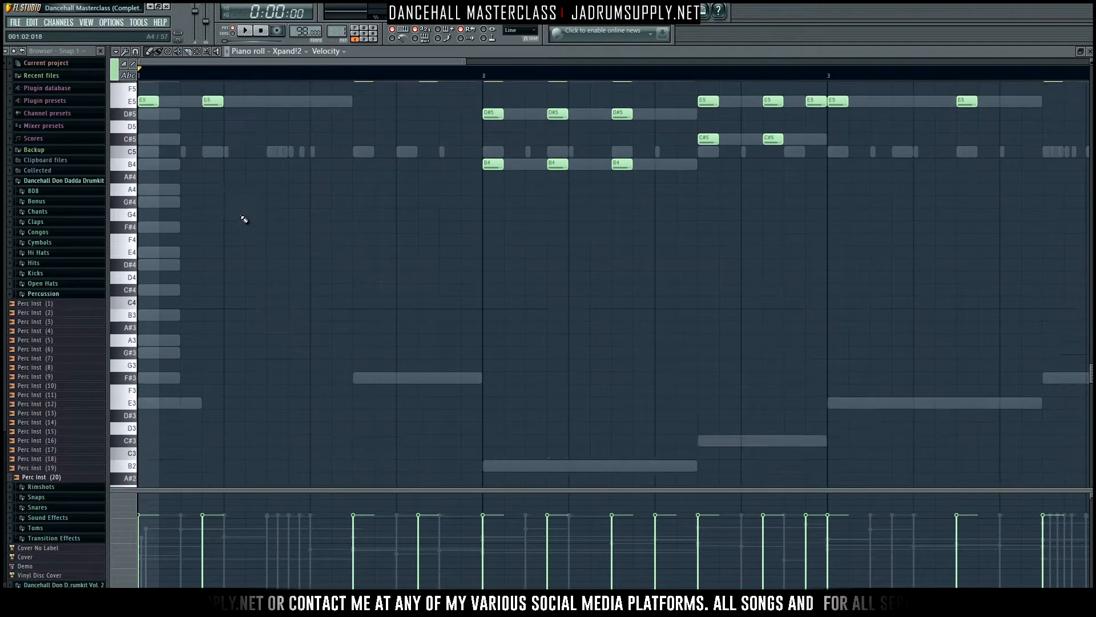
scroll(241, 295, "up", 8)
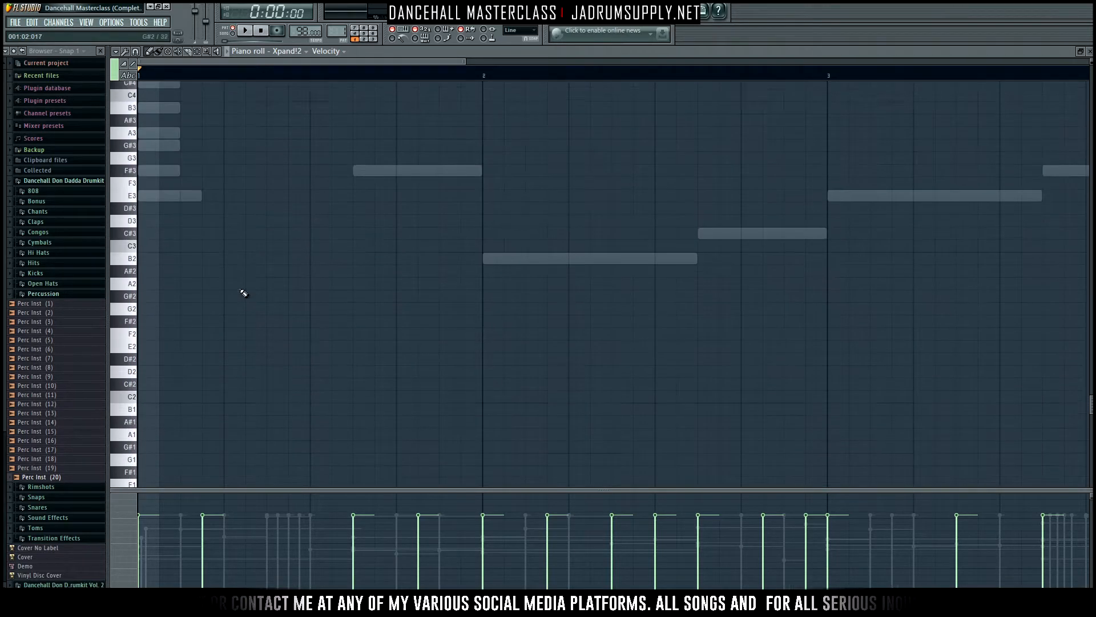
right_click(189, 282)
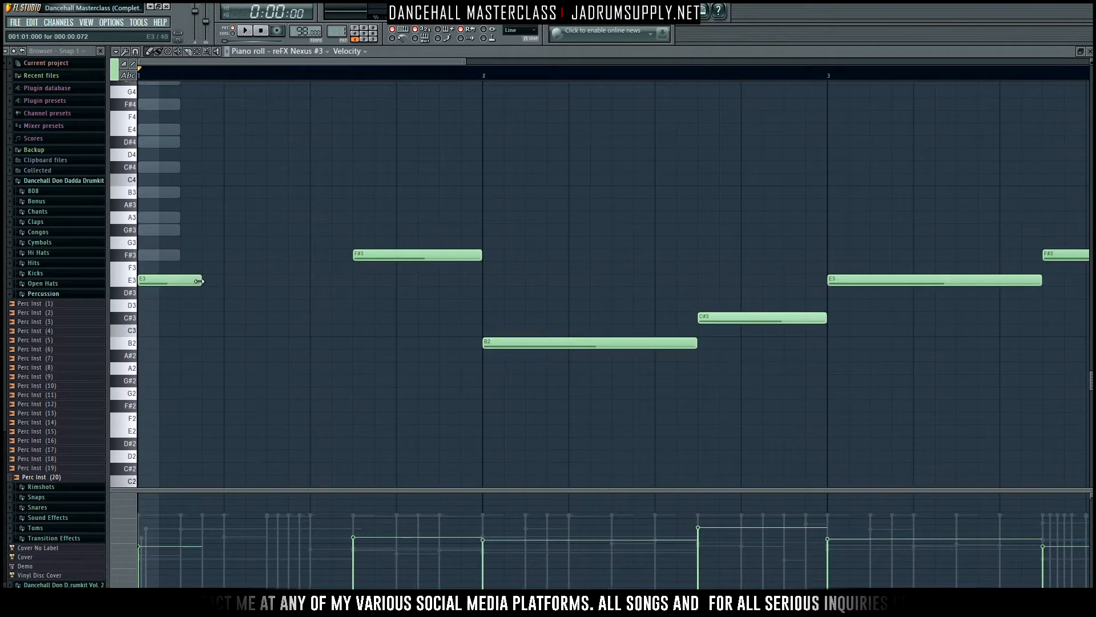
left_click(208, 281)
key("space")
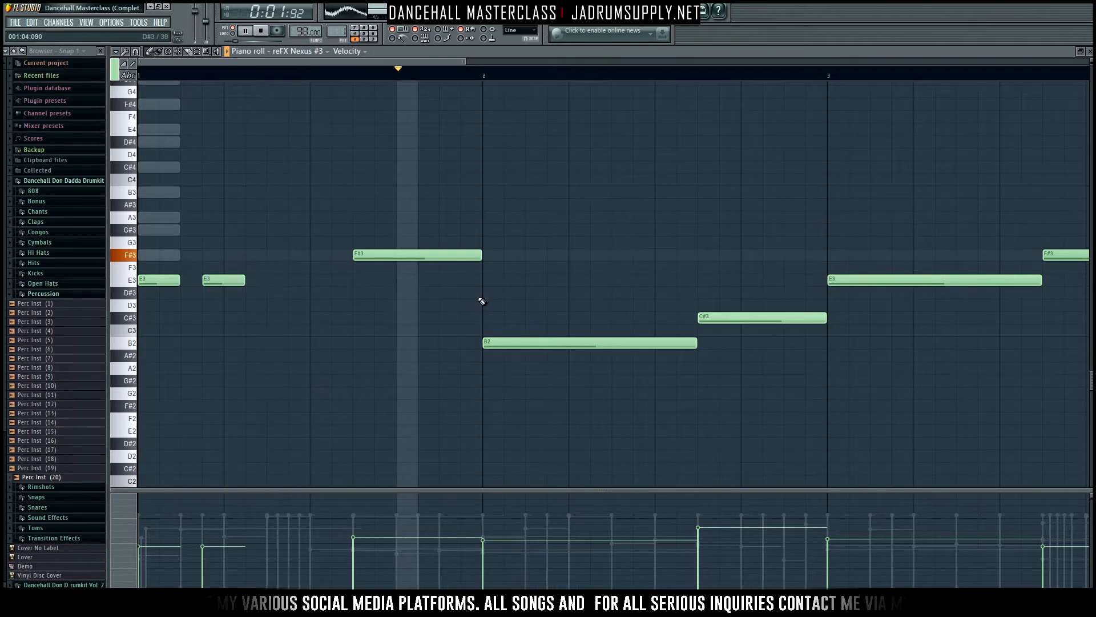
key("space")
Replace the long F#3 in bar 1 with two short F#3 notes, play them, and trim both slightly to separate them.
right_click(366, 256)
left_click(360, 255)
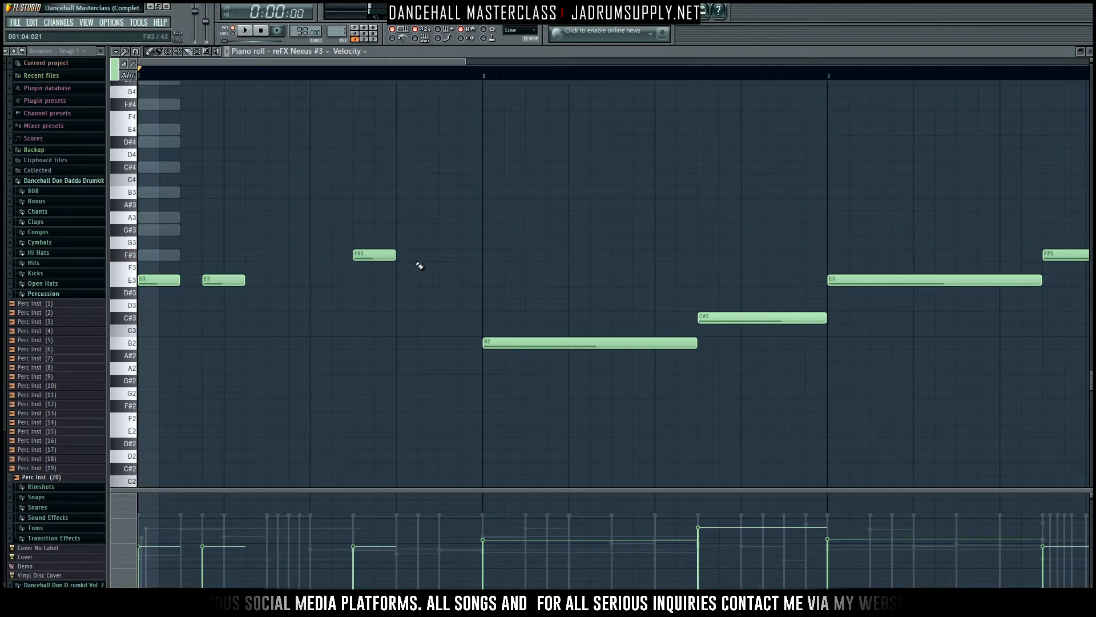
left_click(418, 256)
key("space")
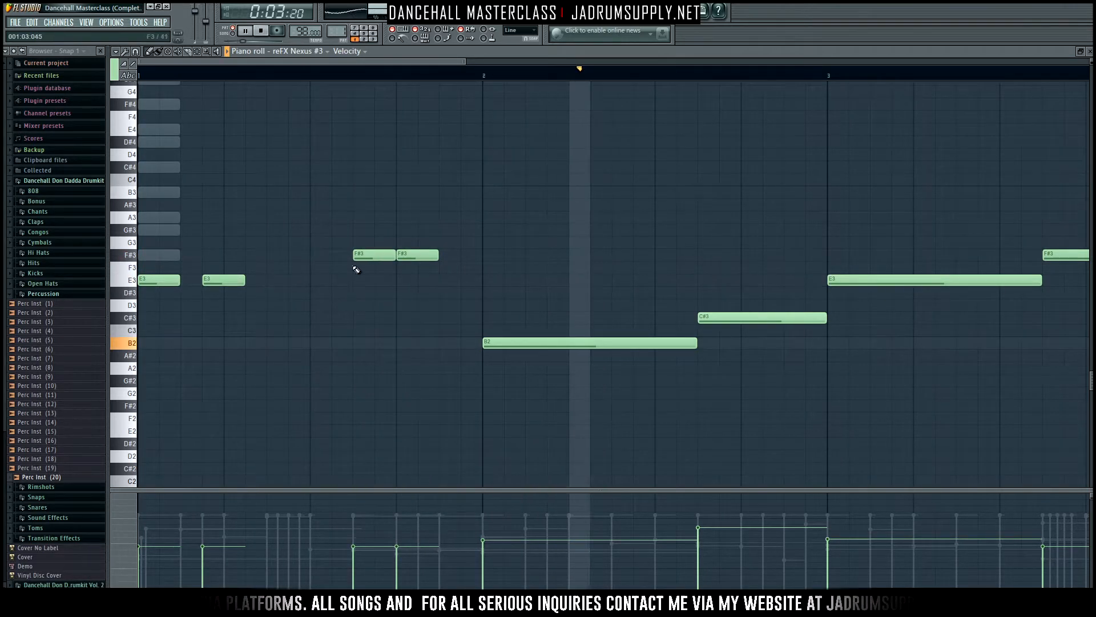
scroll(379, 80, "down", 4)
key("space")
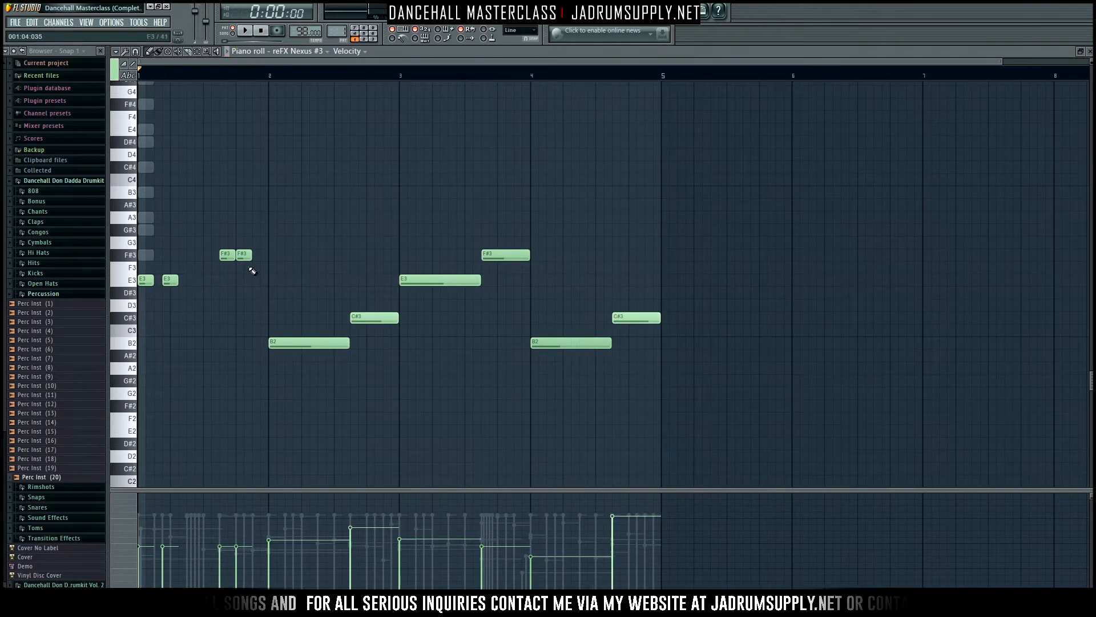
left_click_drag(234, 286, 246, 248)
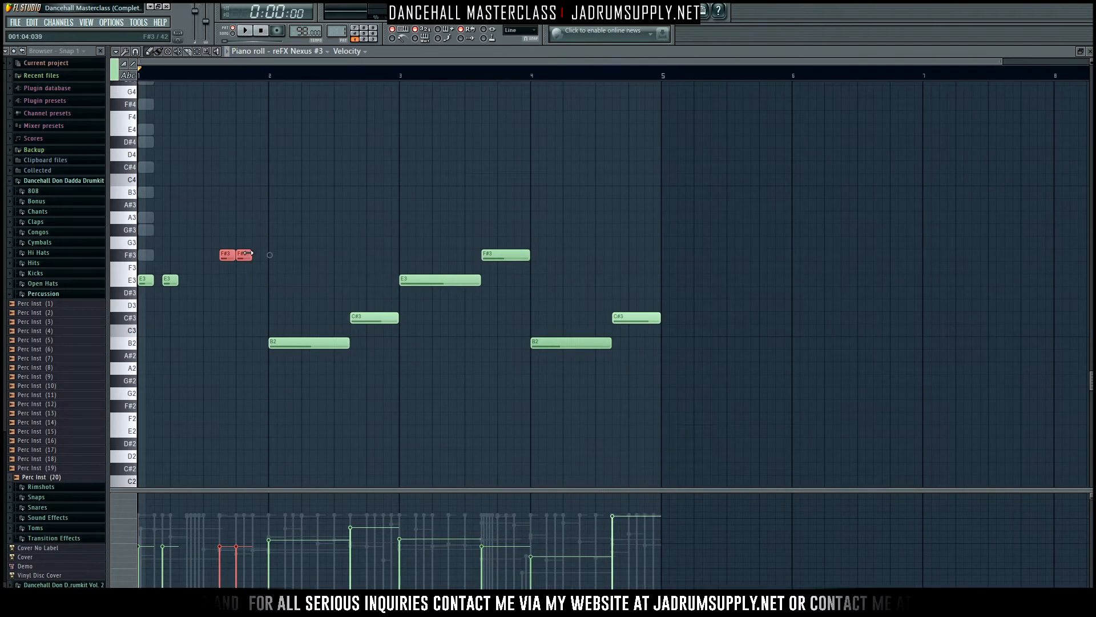
left_click(227, 325, "ctrl")
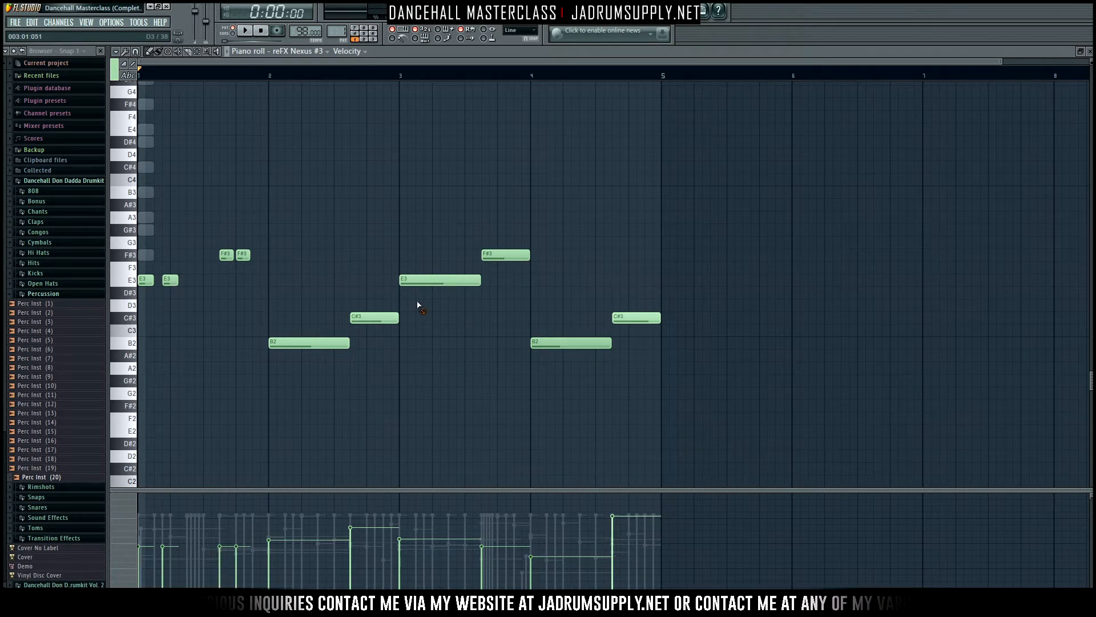
In bar 3, replace the long E3 with two short E3 notes and a one-beat E3, and the long F#3 with two short F#3 notes.
right_click(408, 280)
left_click(402, 279)
left_click(426, 280)
key("space")
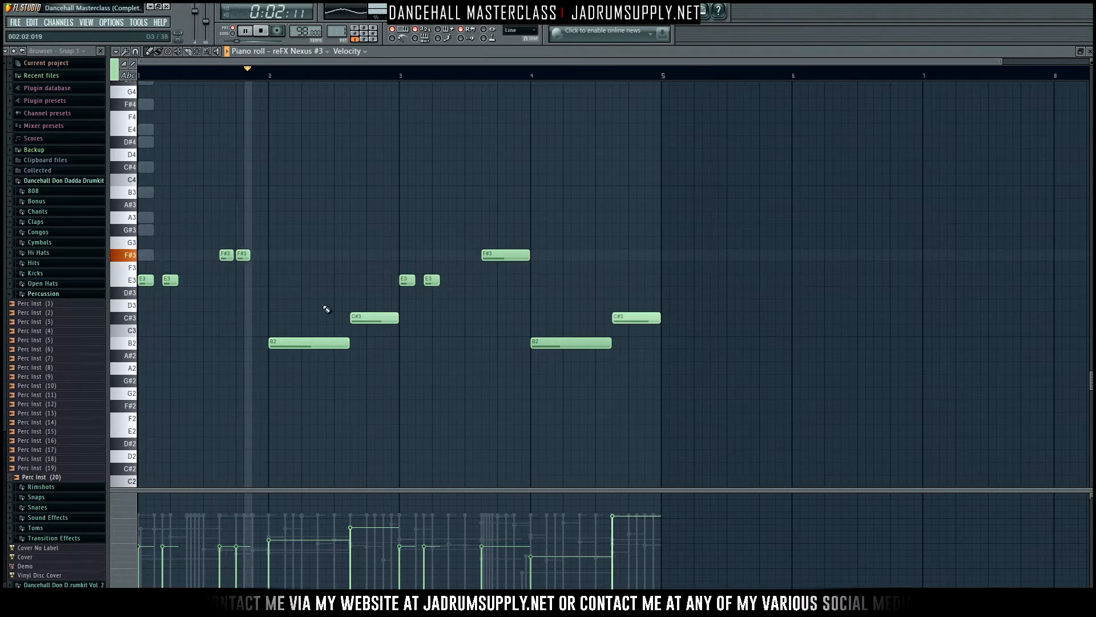
left_click(455, 280)
left_click_drag(463, 280, 481, 280)
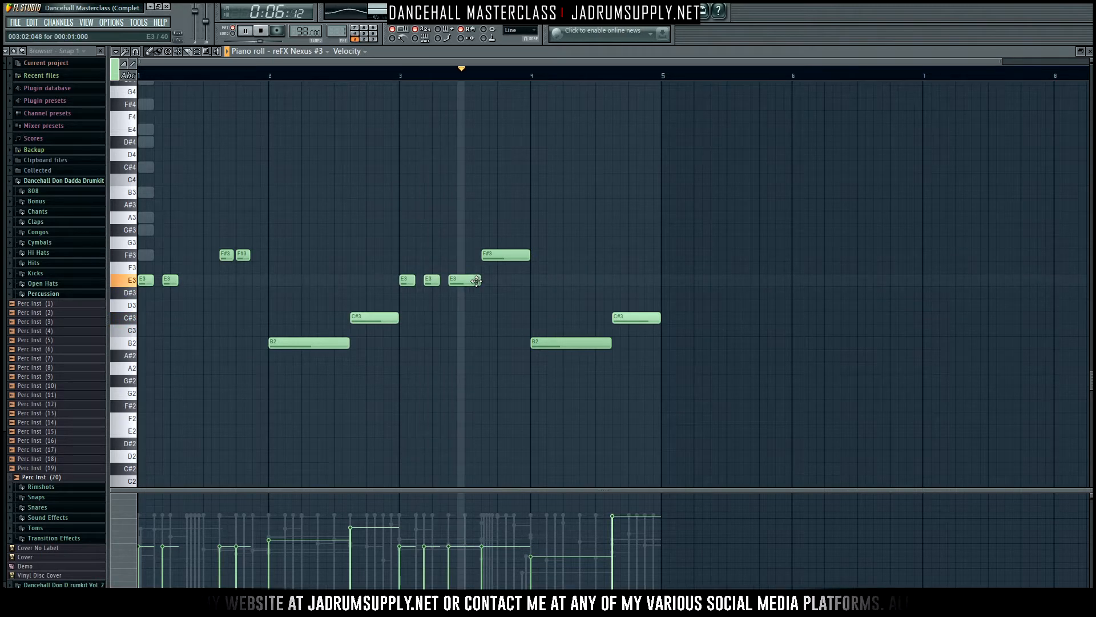
left_click_drag(216, 255, 504, 255)
right_click(516, 257)
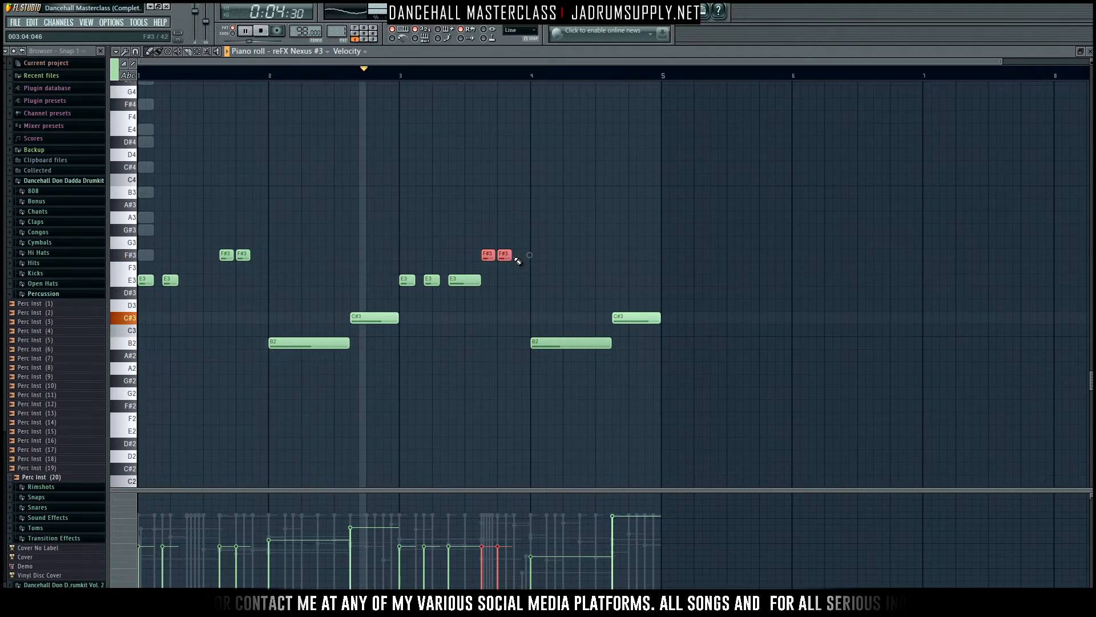
Mute the reFX Nexus #2 and Xpand!2 #2 channels and adjust the reFX Nexus #3 channel volume while the pattern plays.
key("F6")
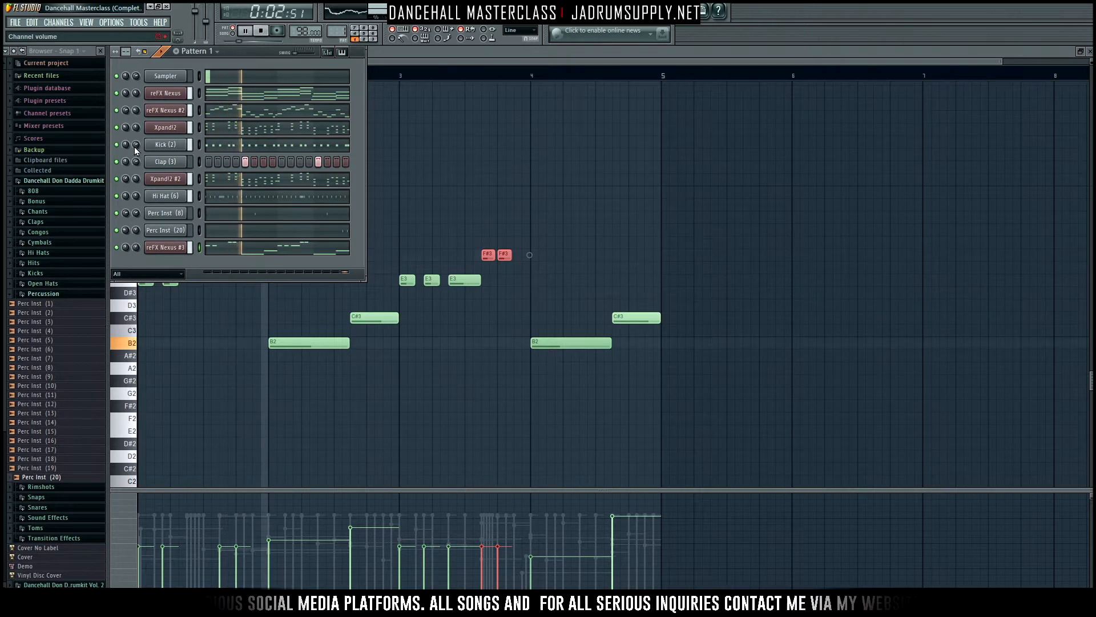
key("space")
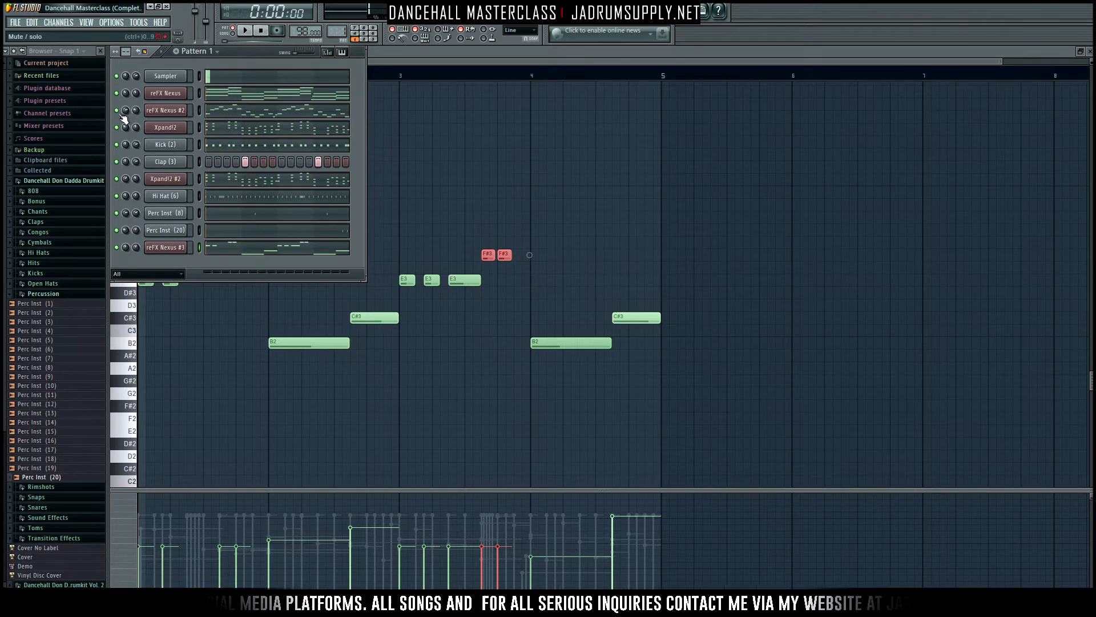
key("space")
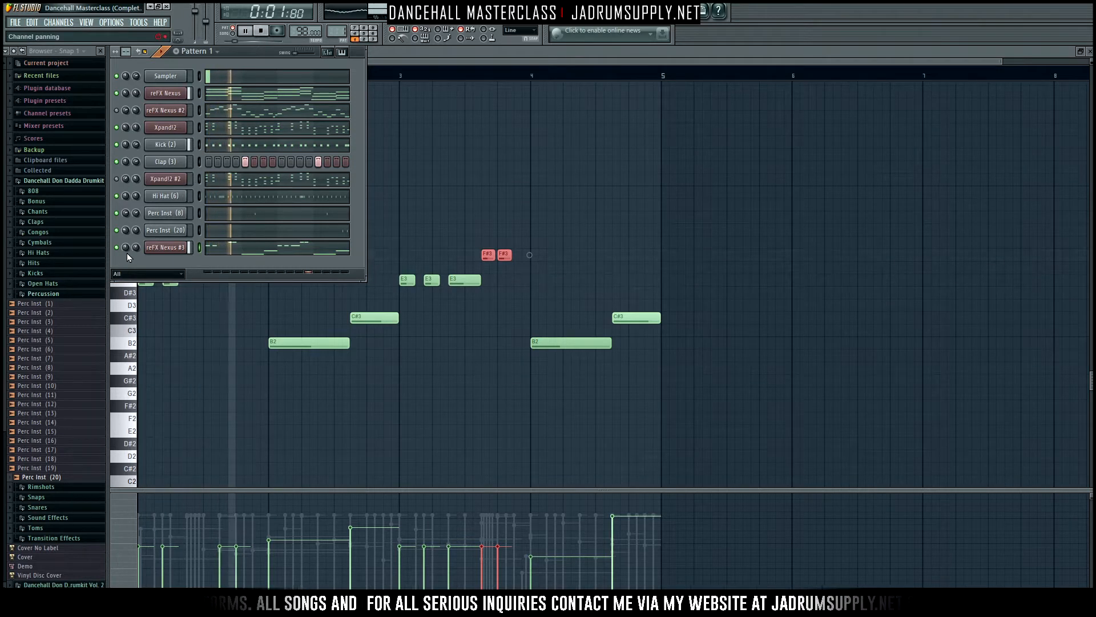
left_click_drag(136, 247, 134, 248)
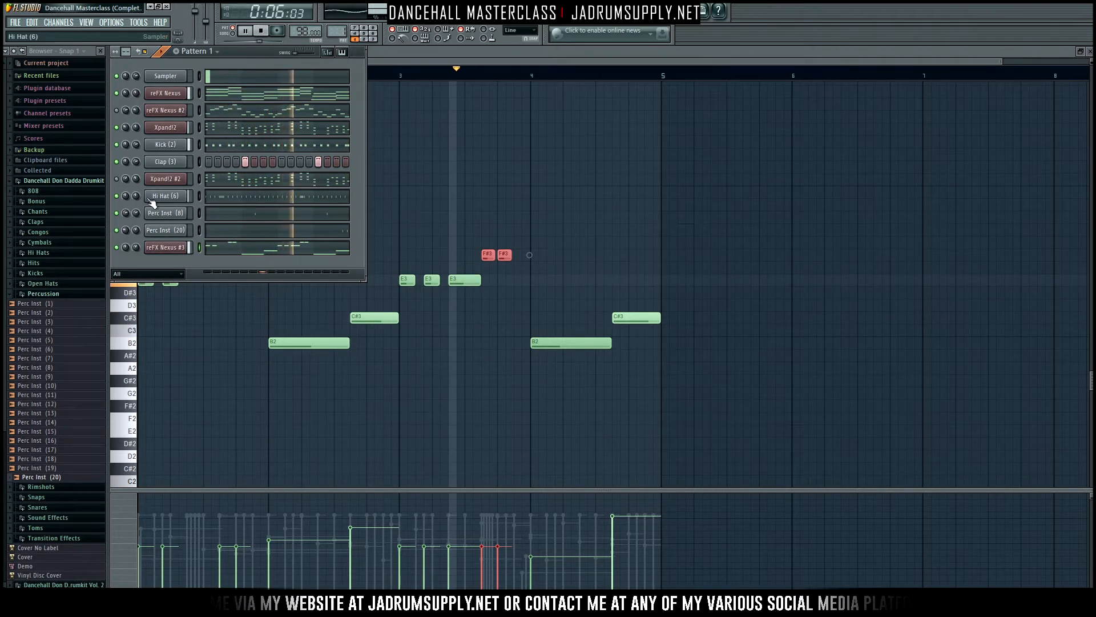
key("space")
Open the reFX Nexus #3 synth, audition its bass presets during playback, and load BA Dark Rollbass 2.
left_click(172, 251)
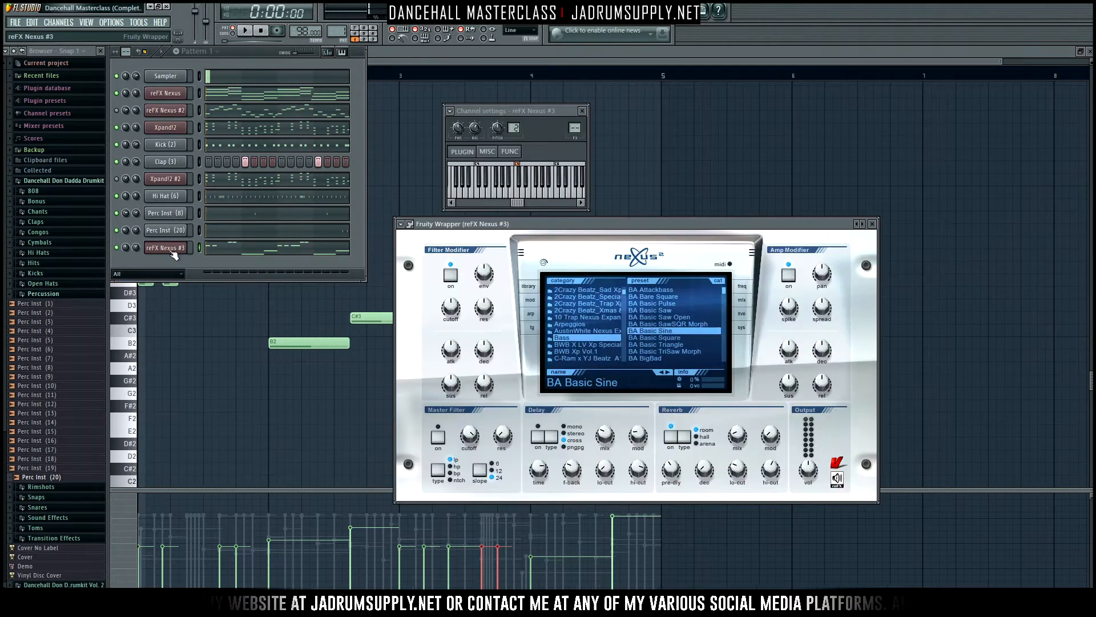
left_click_drag(628, 233, 623, 124)
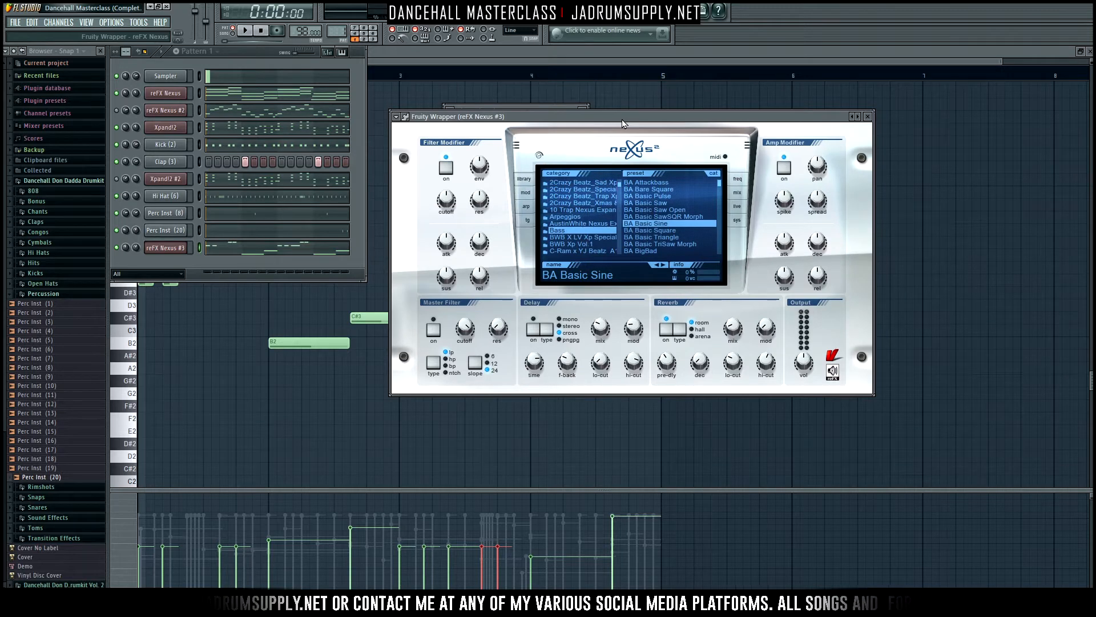
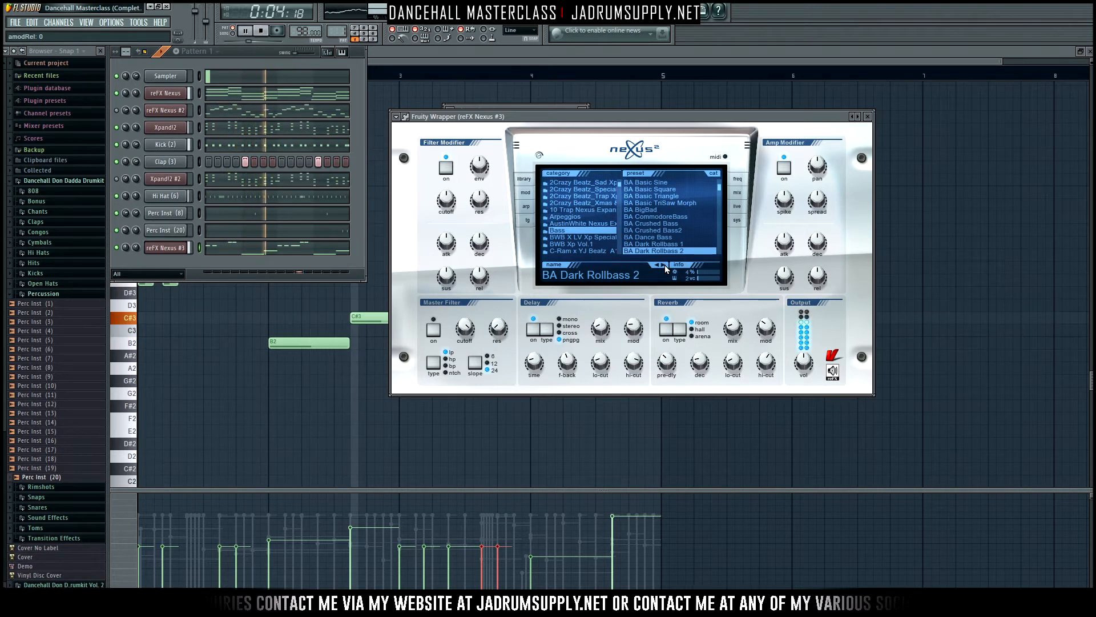
key("space")
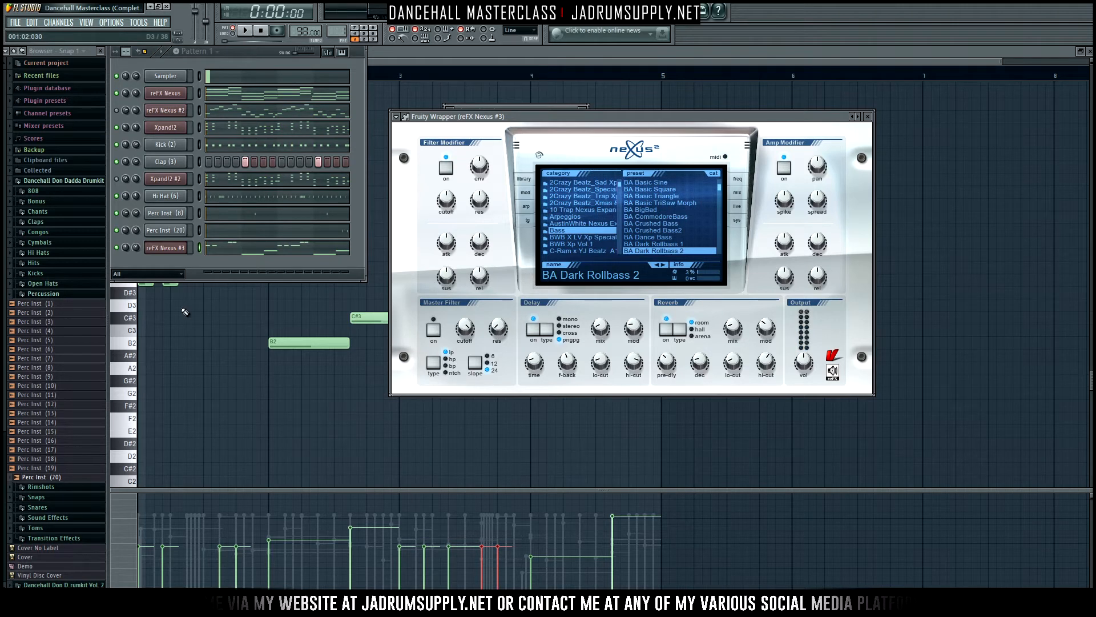
Solo the reFX Nexus #3 channel, listen to the bass preset while toggling its delay, and unsolo the channel.
right_click(116, 247)
key("space")
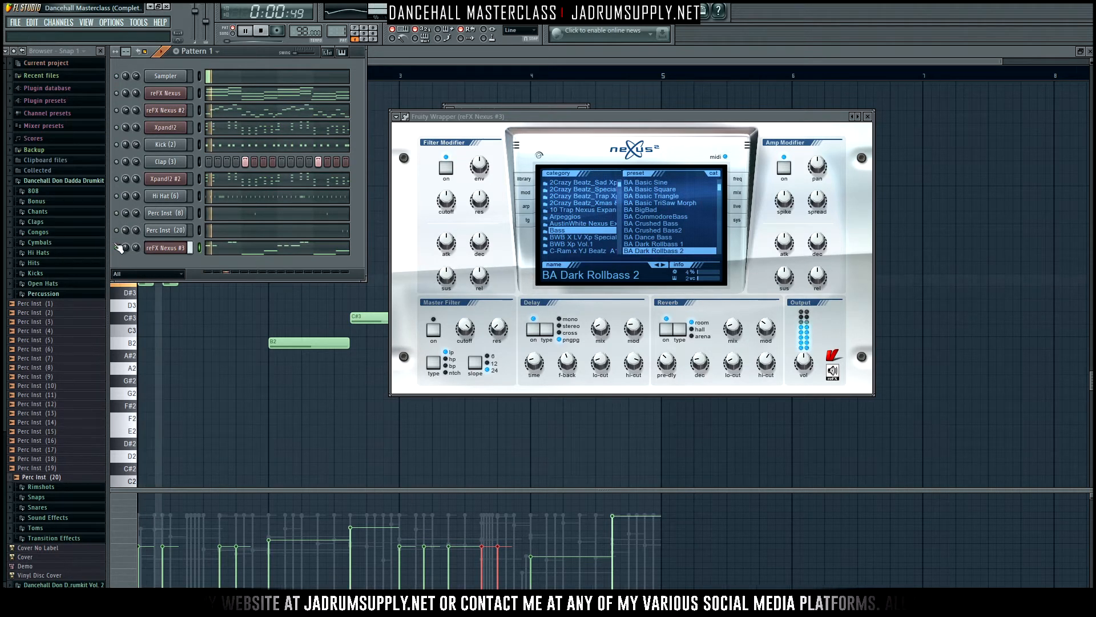
key("space")
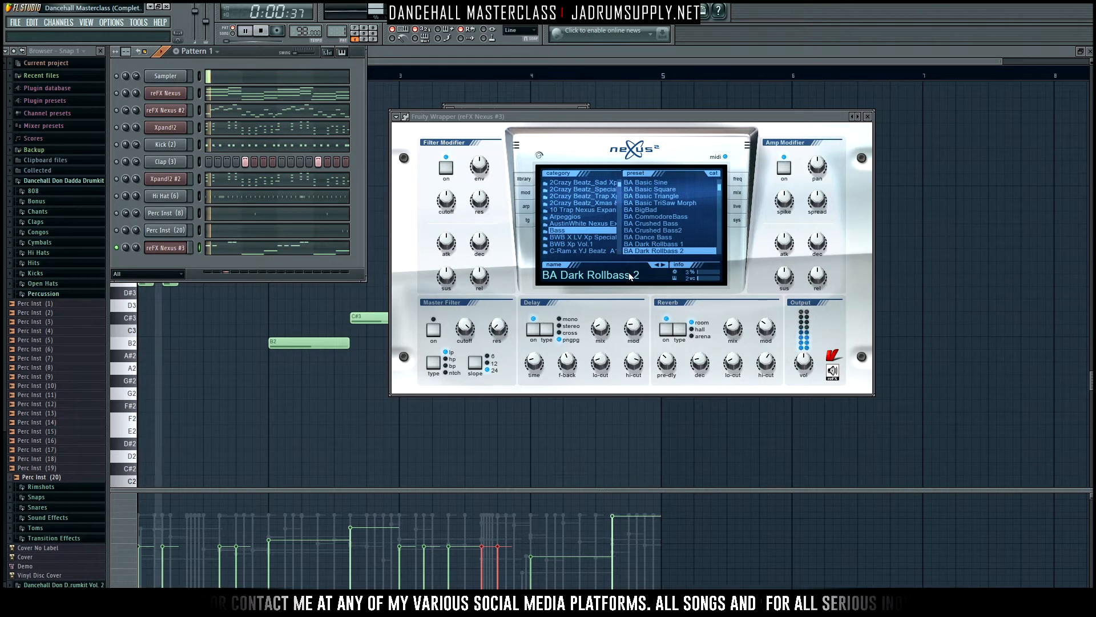
left_click(535, 334)
key("space")
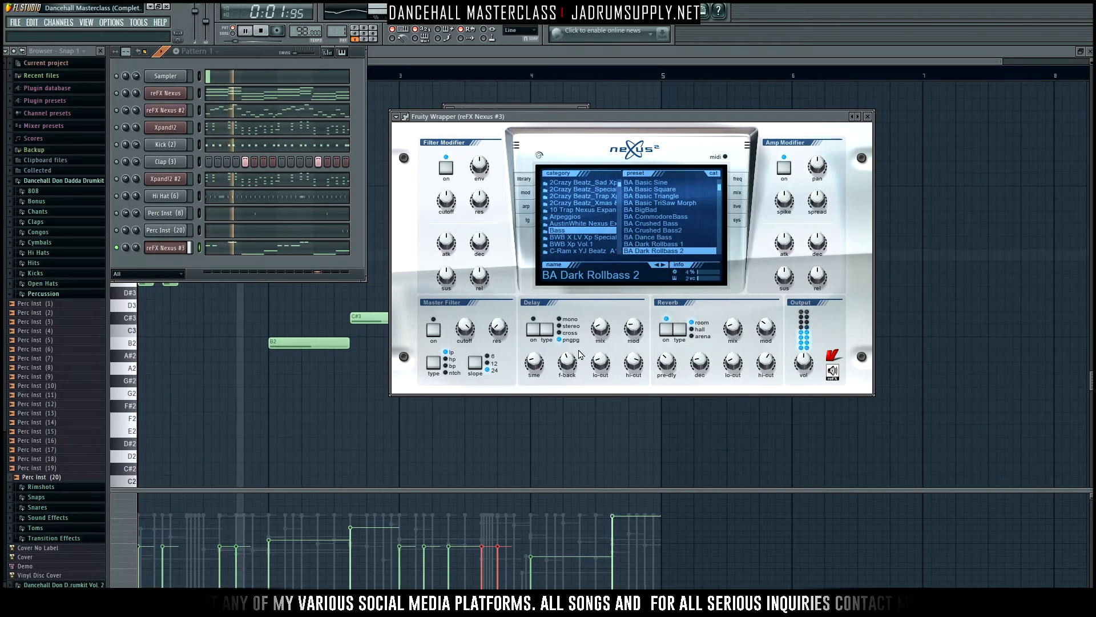
key("space")
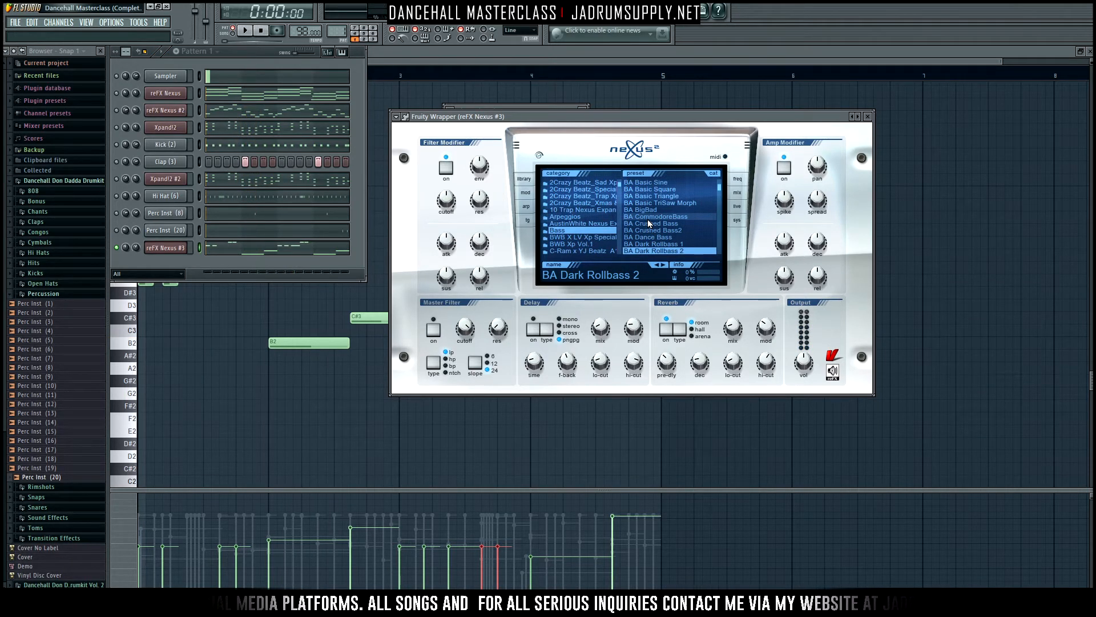
key("space")
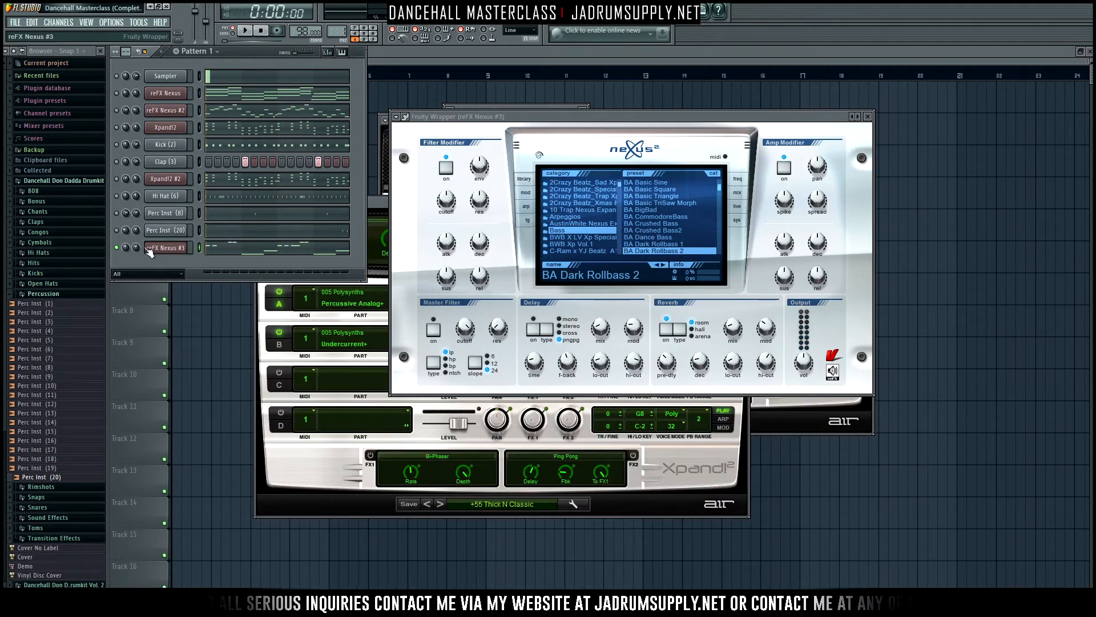
right_click(116, 248)
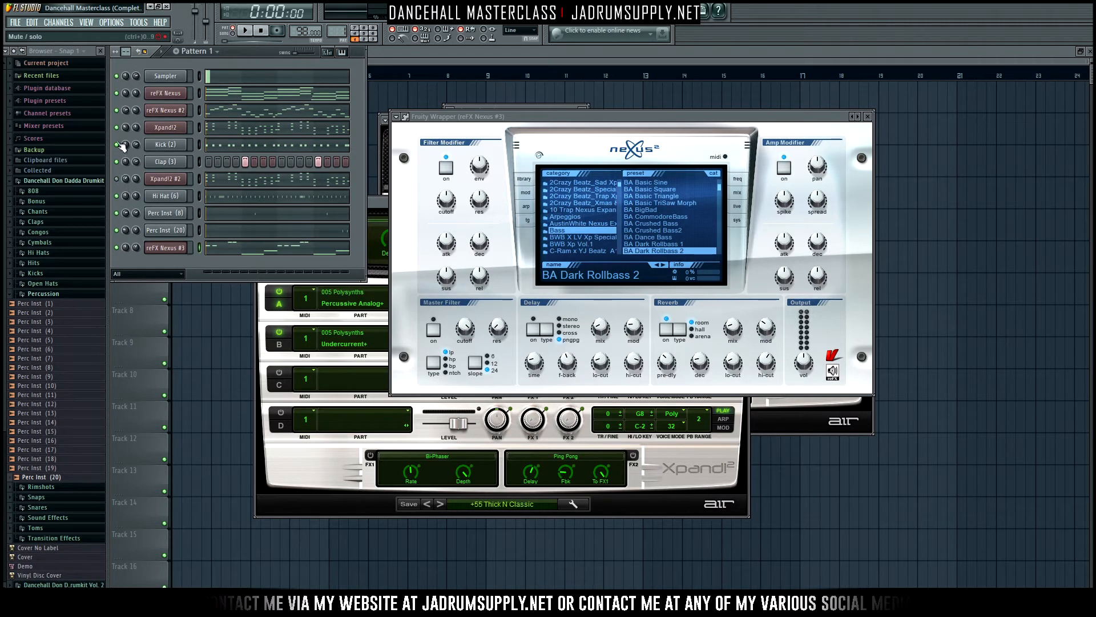
Open the reFX Nexus #3 notes in the piano roll and transpose the whole bass line up two octaves.
left_click(246, 251)
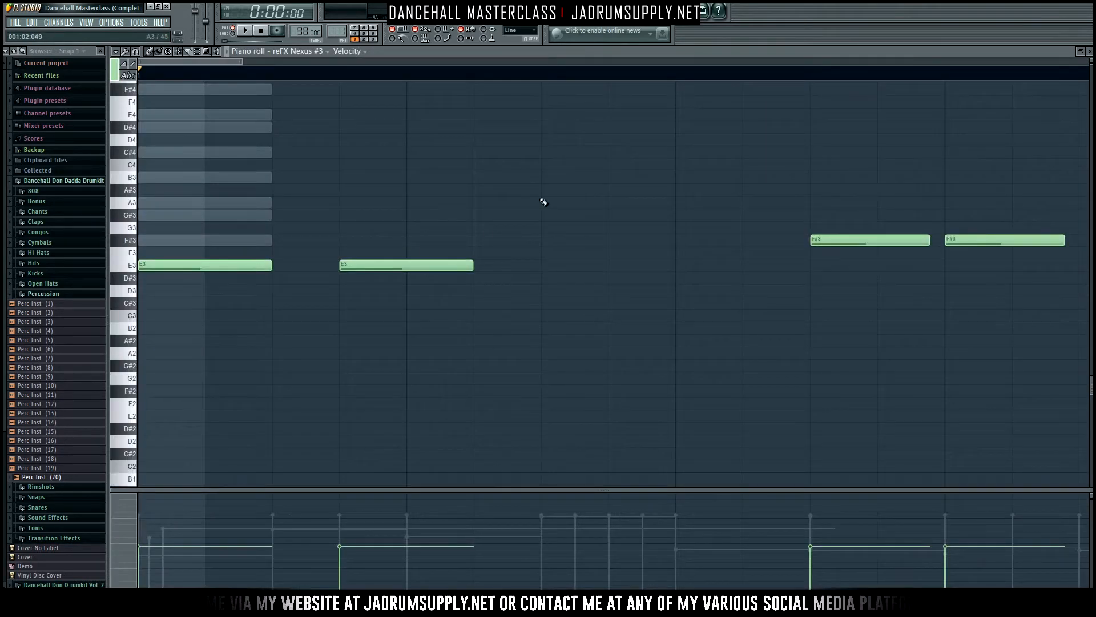
scroll(369, 83, "down", 4)
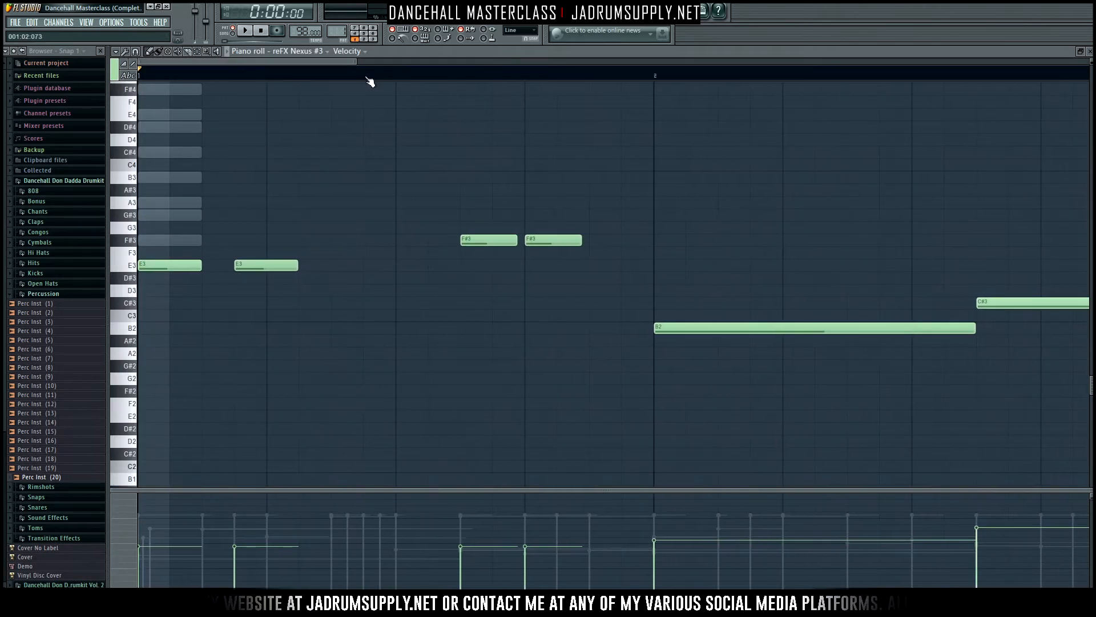
scroll(415, 311, "up", 1)
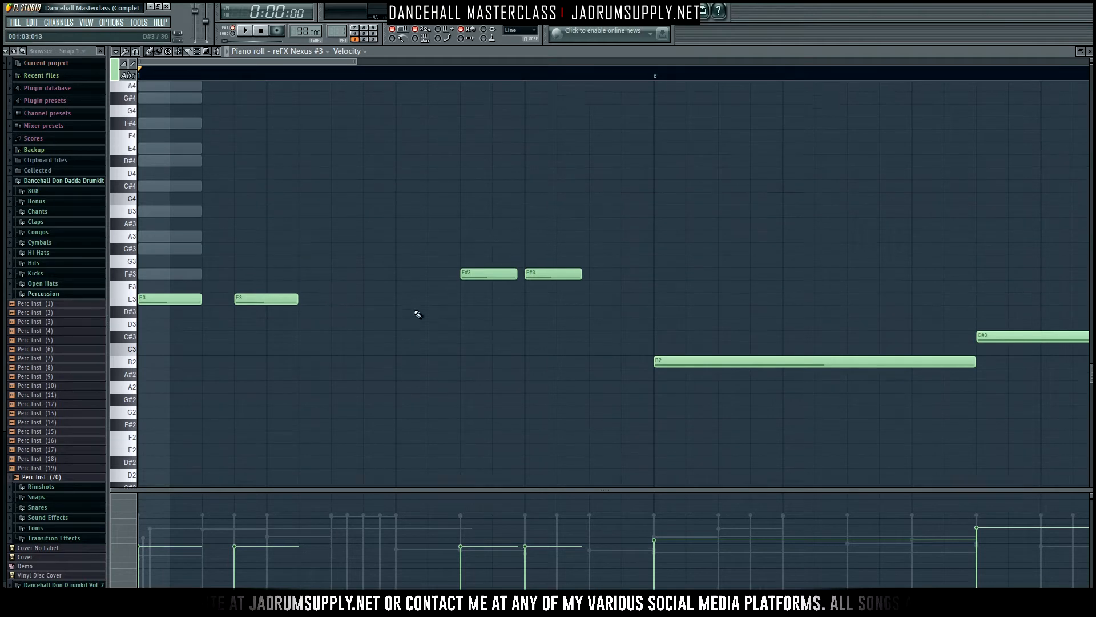
key("ctrl+Up")
key("ctrl+Up")
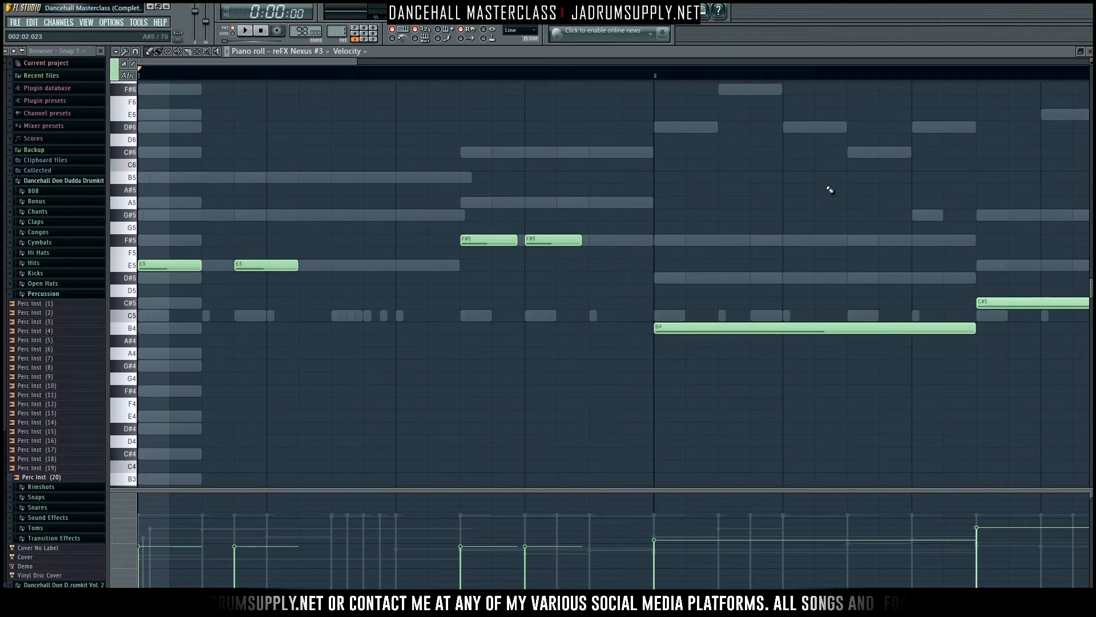
Try alternative chord notes by moving the long B4 in bar 2 to D#5 and the long B4 in bar 4 to F#5.
scroll(373, 65, "right", 3)
scroll(362, 75, "down", 5)
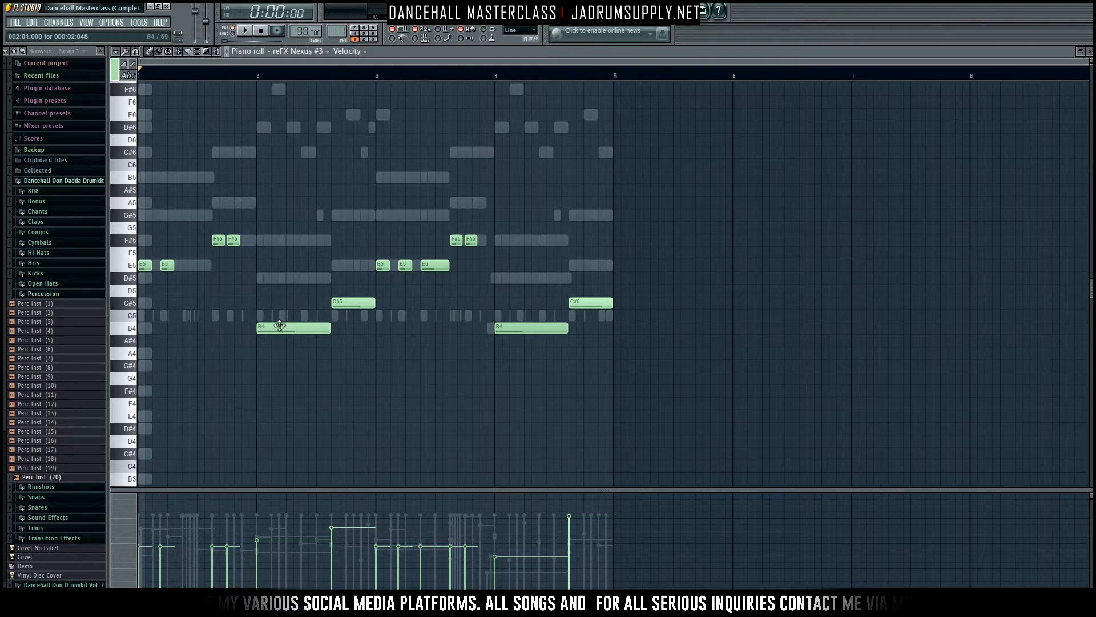
left_click_drag(294, 333, 296, 273)
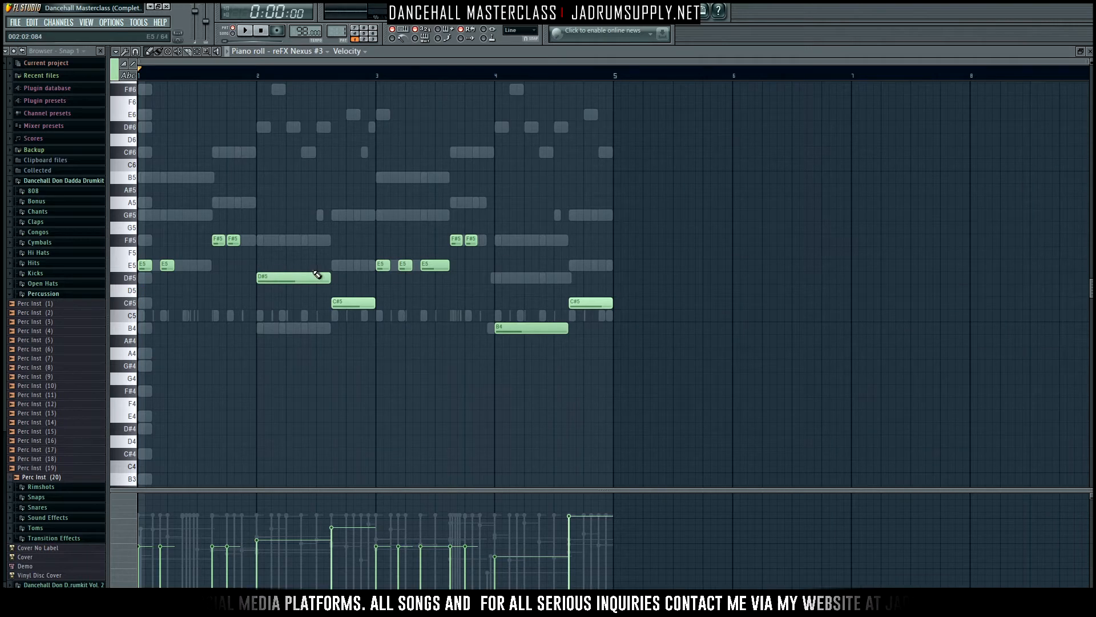
left_click_drag(539, 326, 532, 239)
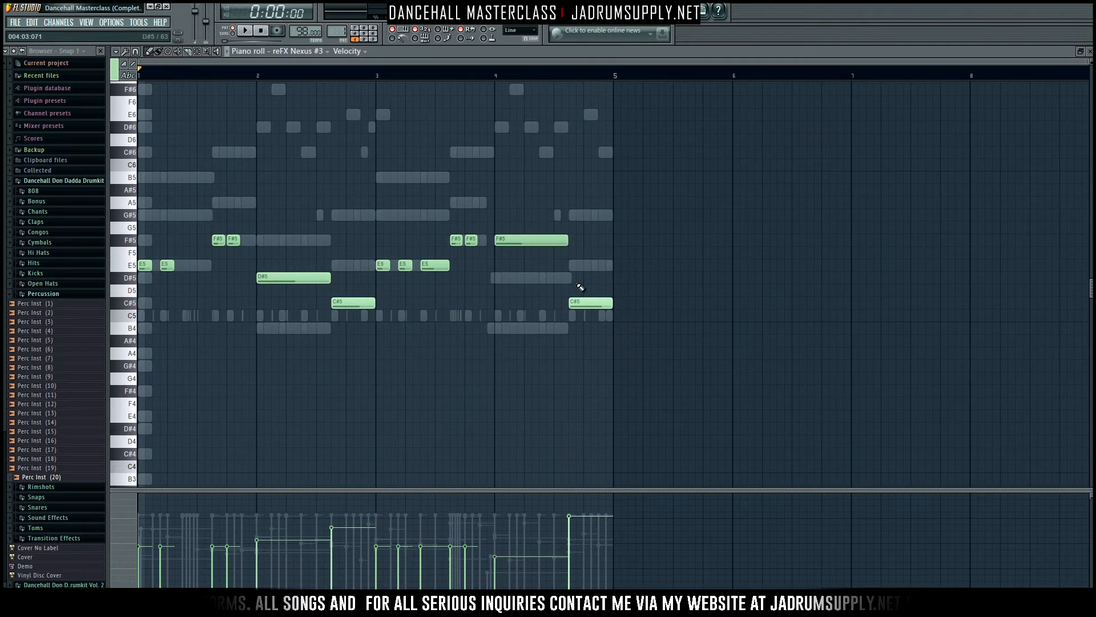
Transpose the whole bass line down two octaves and play the pattern to hear the alternative notes.
key("ctrl+Down")
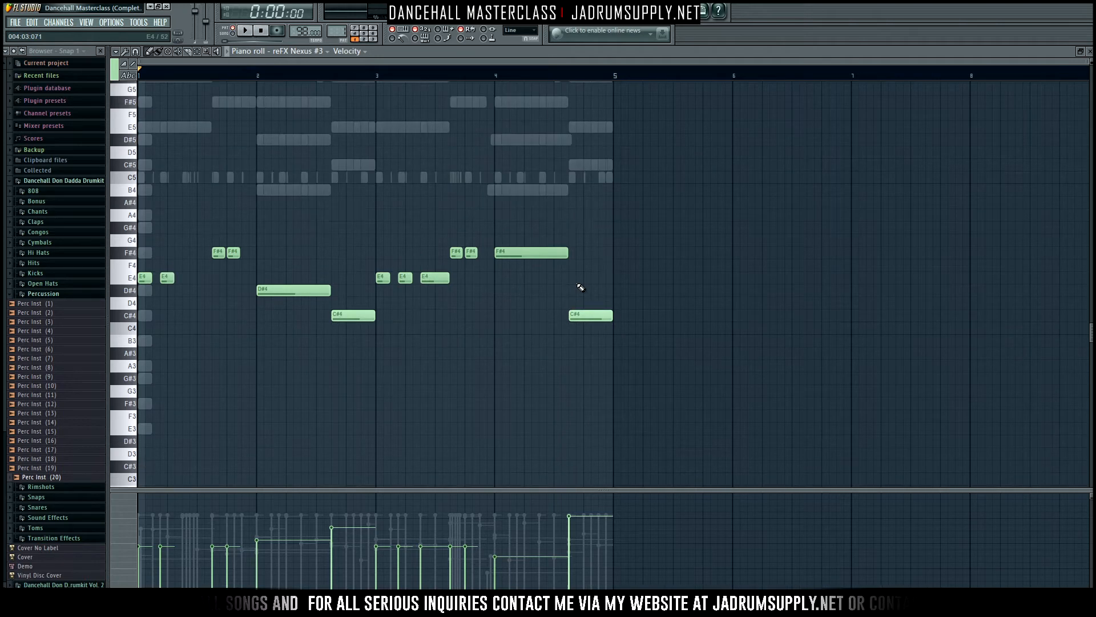
key("ctrl+Down")
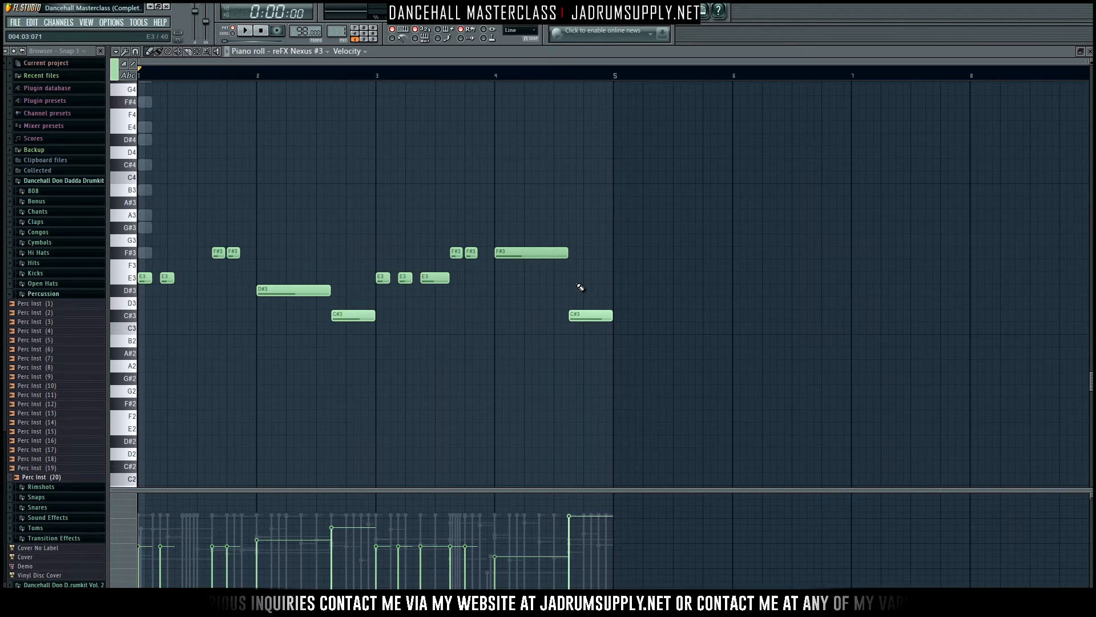
key("space")
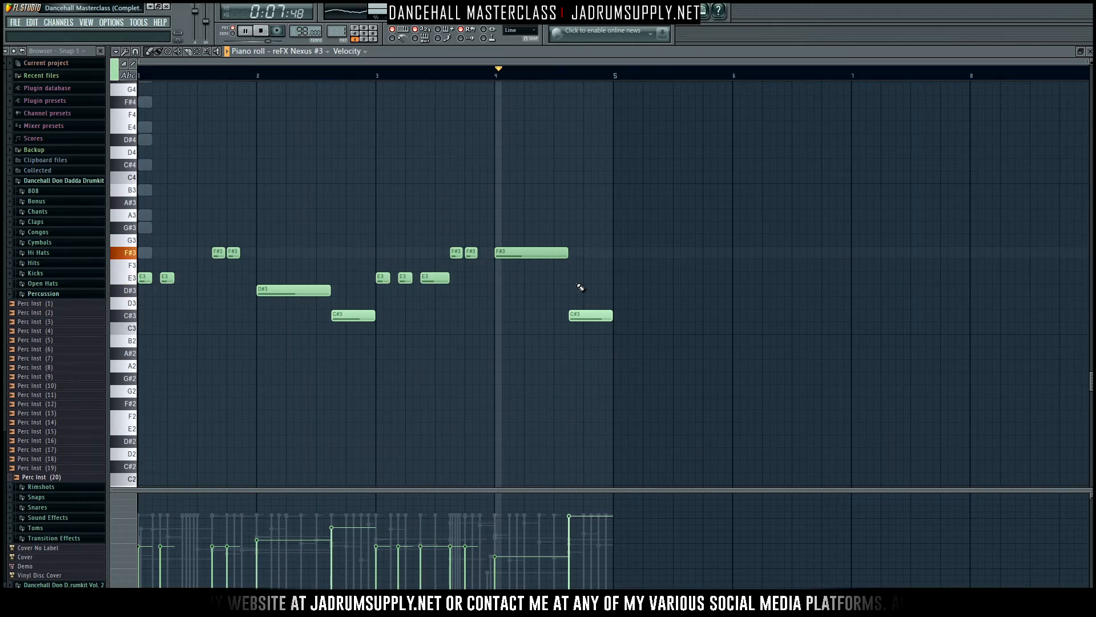
key("space")
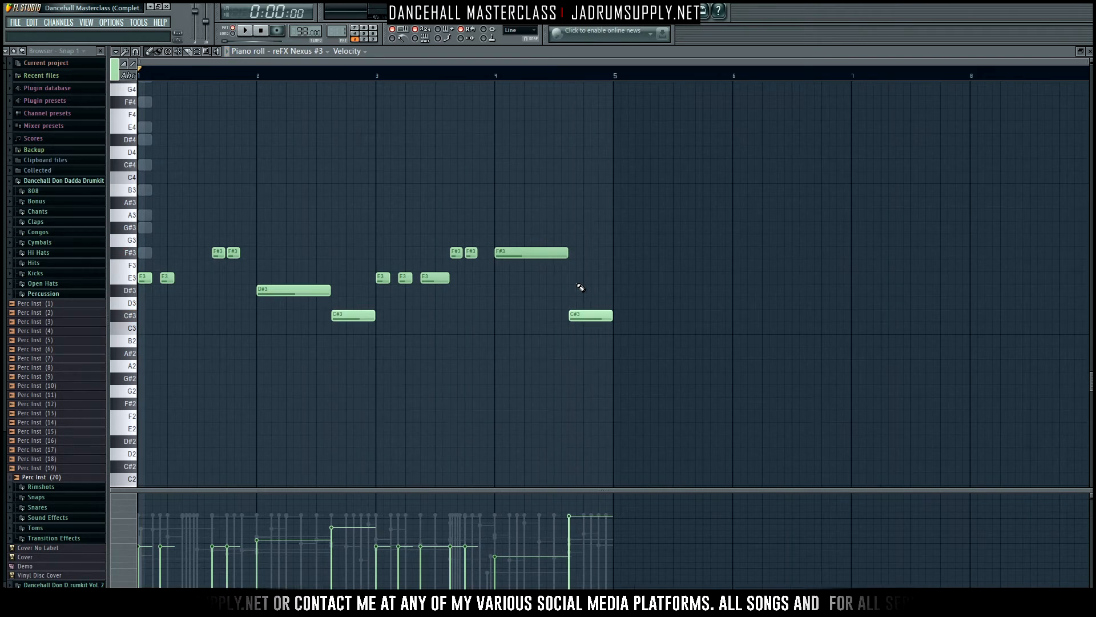
Transpose the bass line up two octaves and move the long notes in bars 2 and 4 back to B4.
key("ctrl+Up")
key("ctrl+Up")
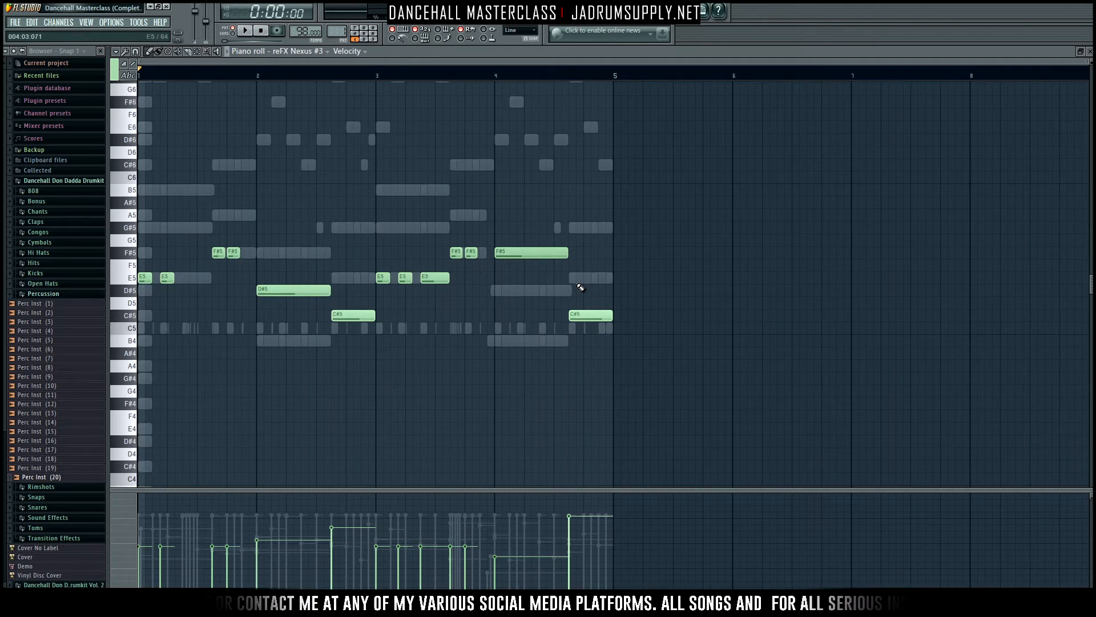
left_click_drag(319, 297, 318, 347)
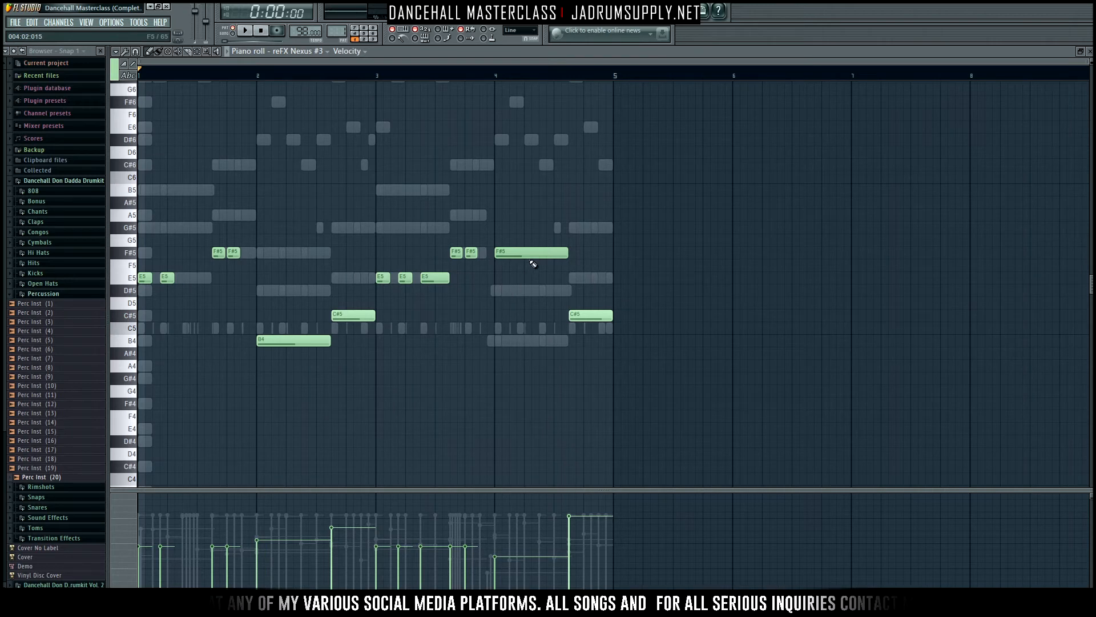
left_click_drag(525, 263, 524, 353)
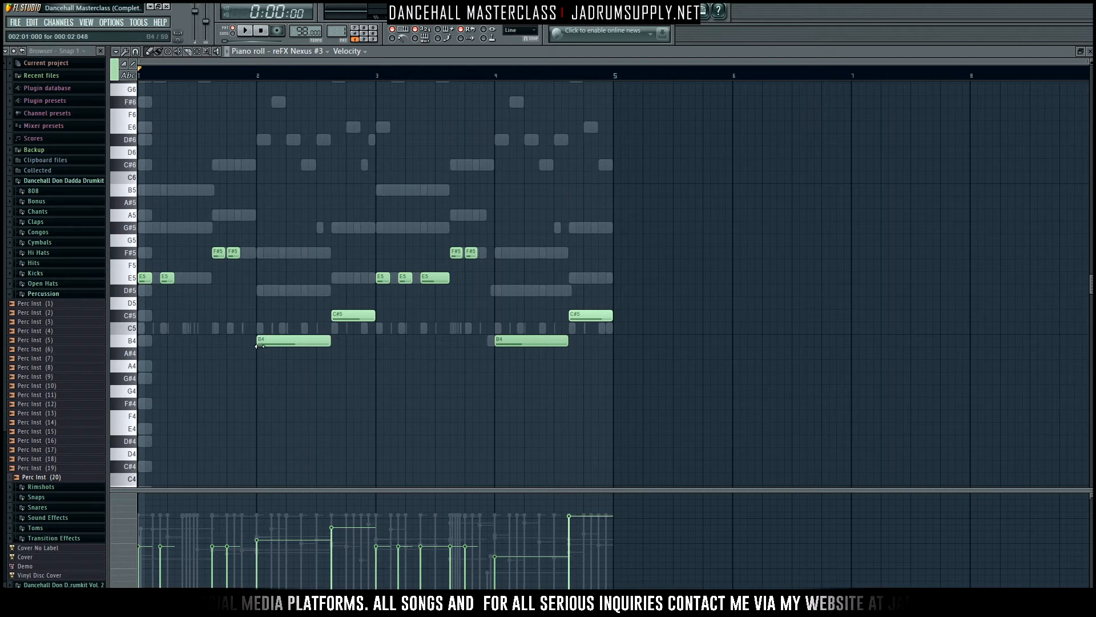
Shorten the bar 2 B4 from its start by half a beat, fill the gap with a short F#5, and play the pattern.
left_click_drag(258, 342, 272, 343)
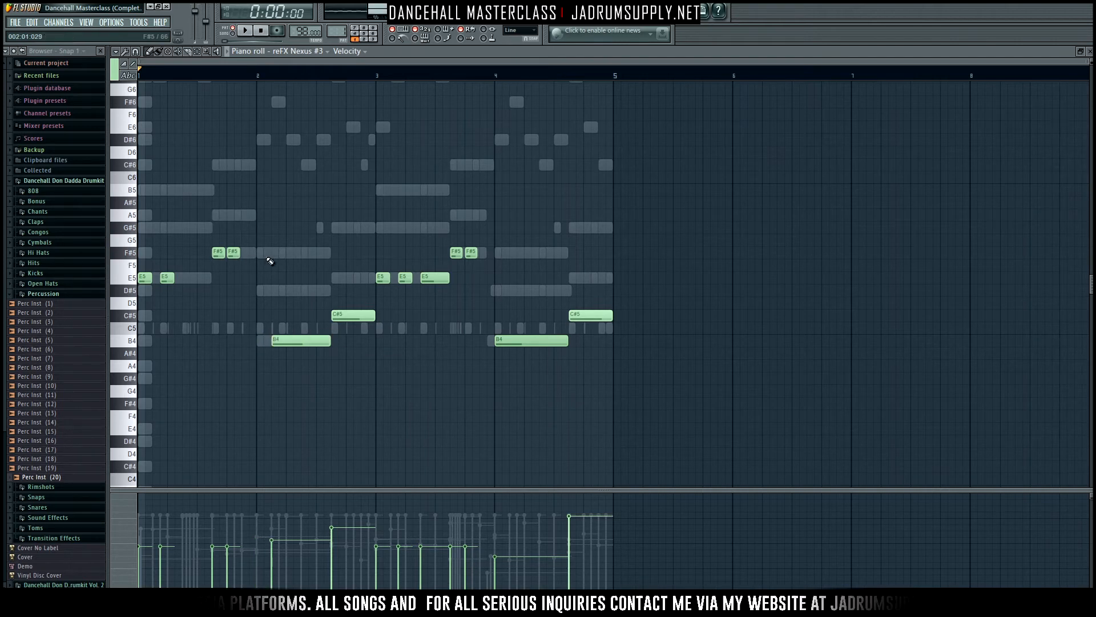
left_click(260, 253)
key("space")
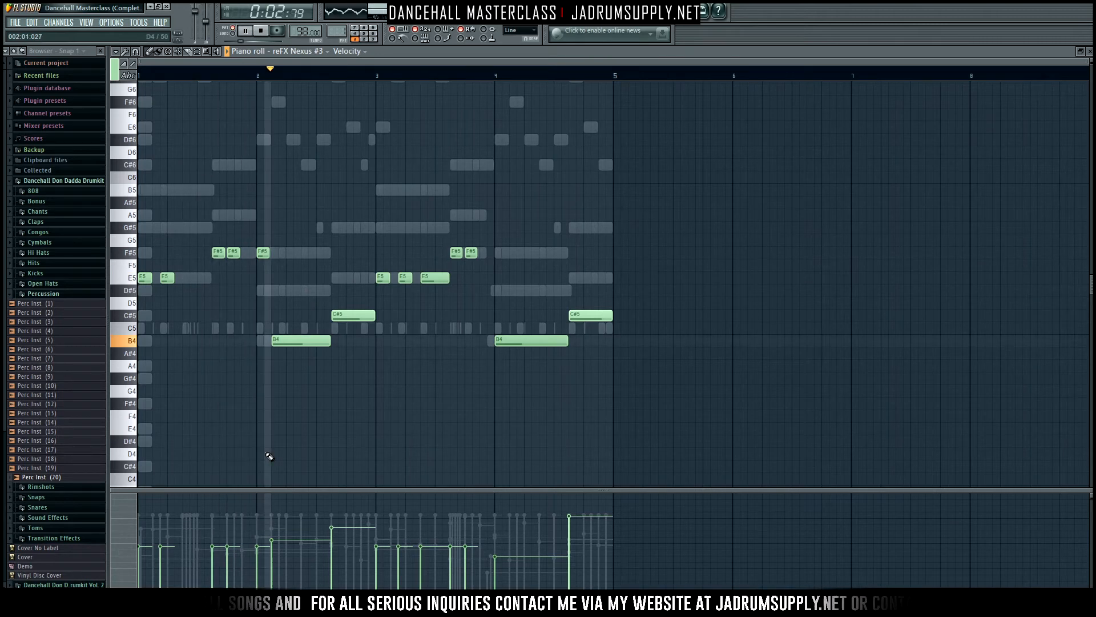
key("space")
Extend the bar 2 F#5 to about one beat, shorten the B4 to start right after it, and play the pattern.
left_click_drag(257, 222, 287, 409)
left_click_drag(273, 342, 287, 343)
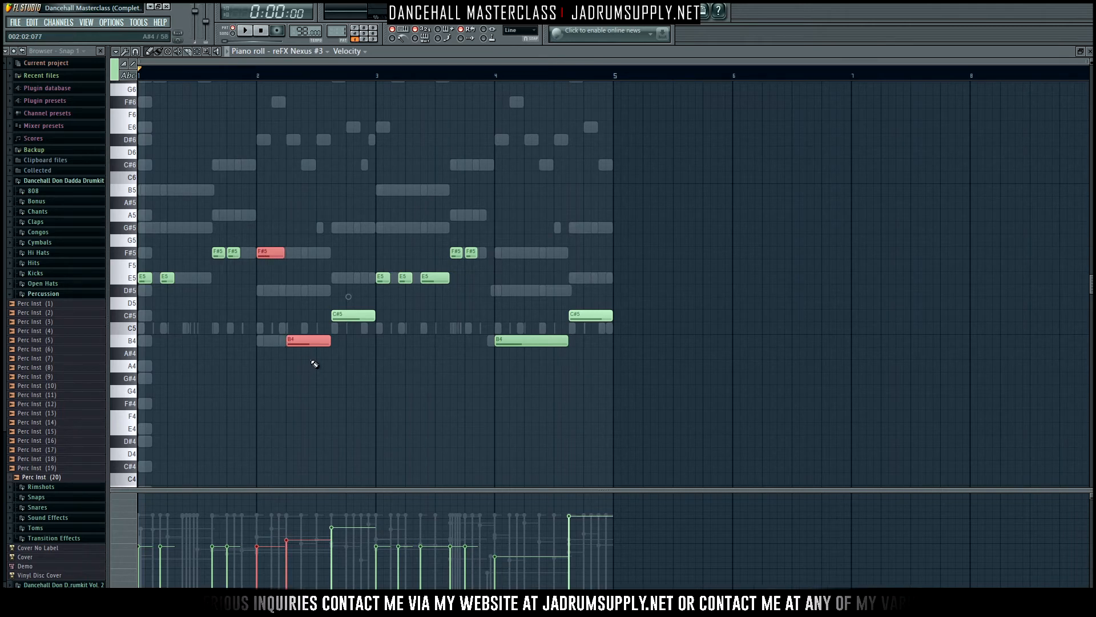
key("space")
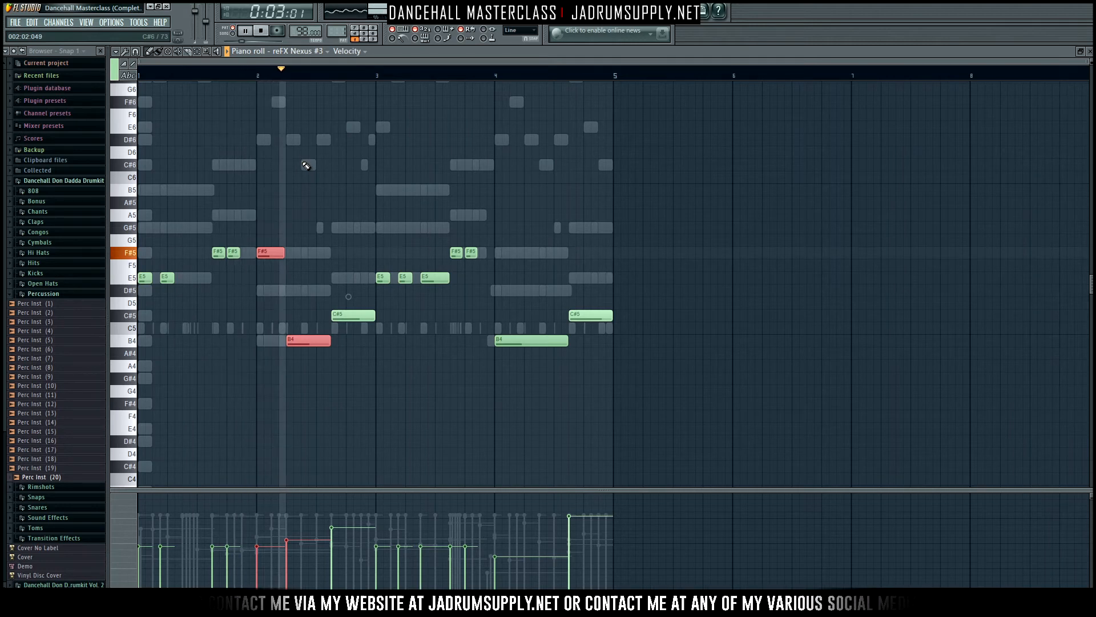
key("space")
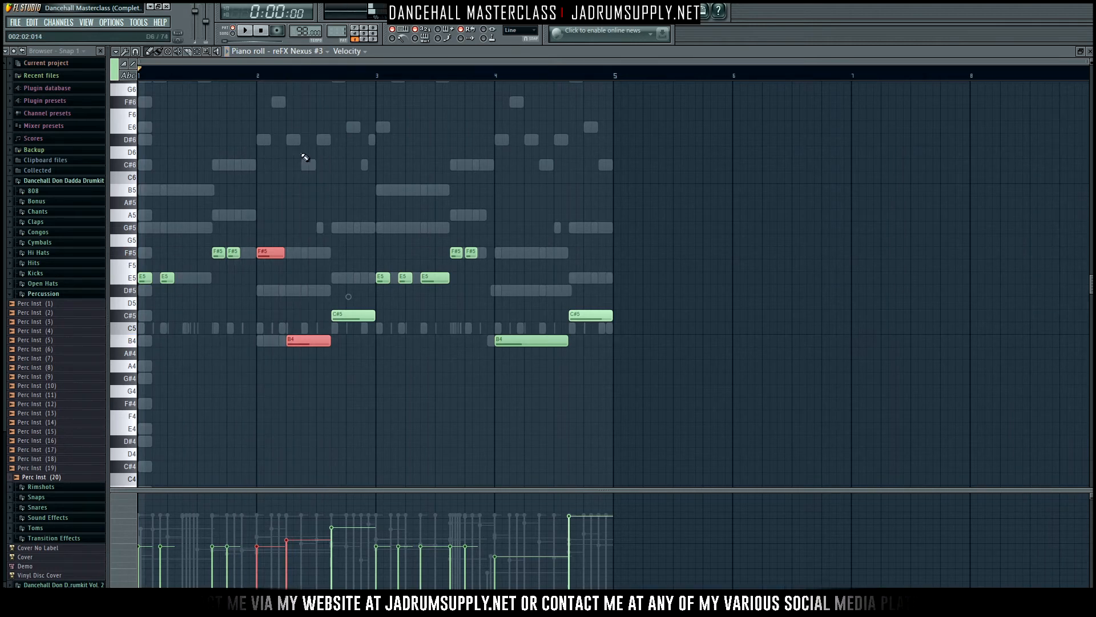
Restore the original bass line: delete the bar 2 F#5, extend the B4 to the bar's start, and transpose all notes down two octaves.
left_click(291, 305)
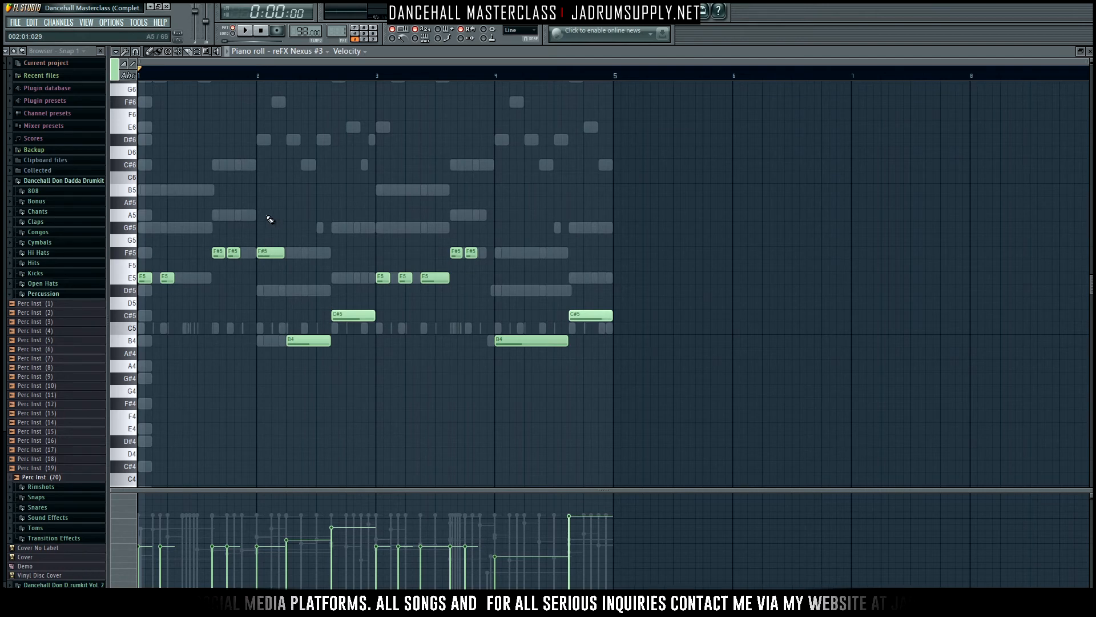
right_click(286, 251)
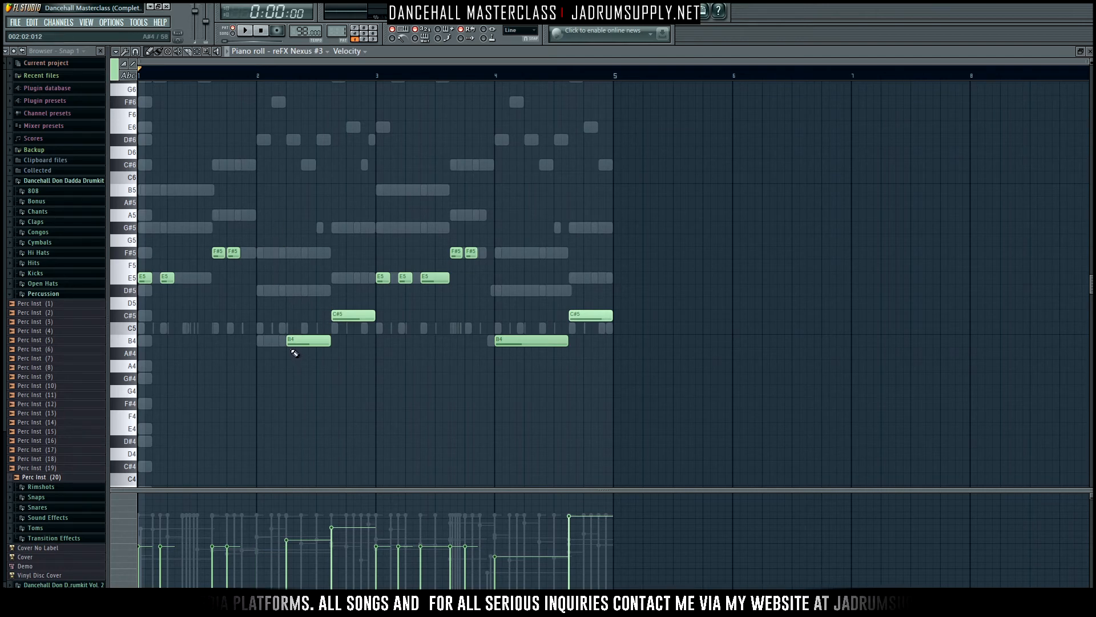
left_click_drag(290, 342, 258, 342)
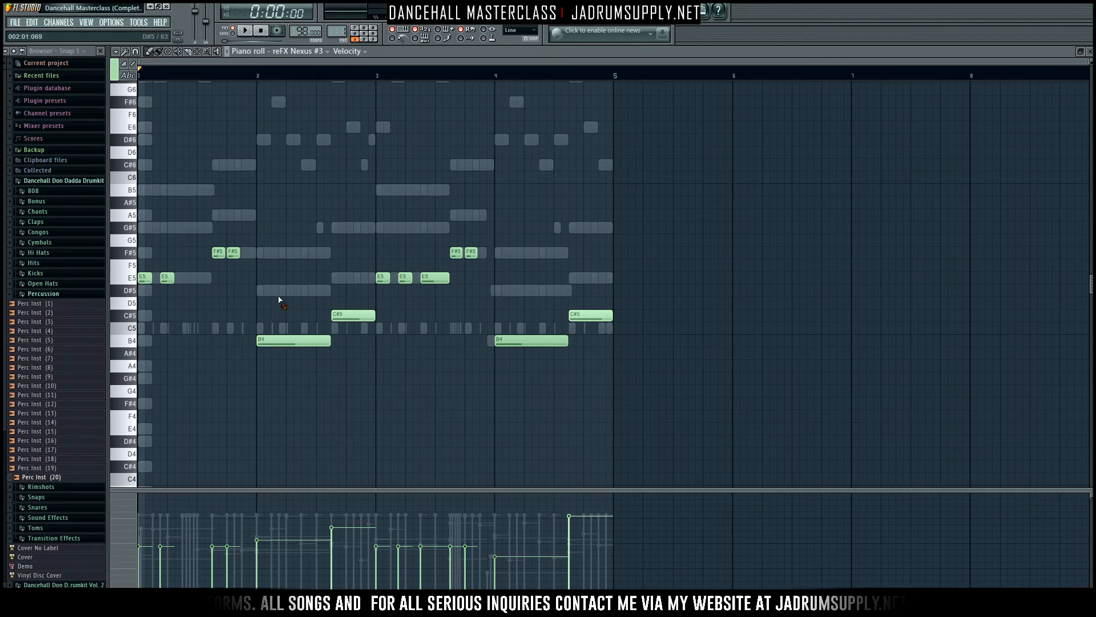
key("ctrl+Down")
key("ctrl+Down")
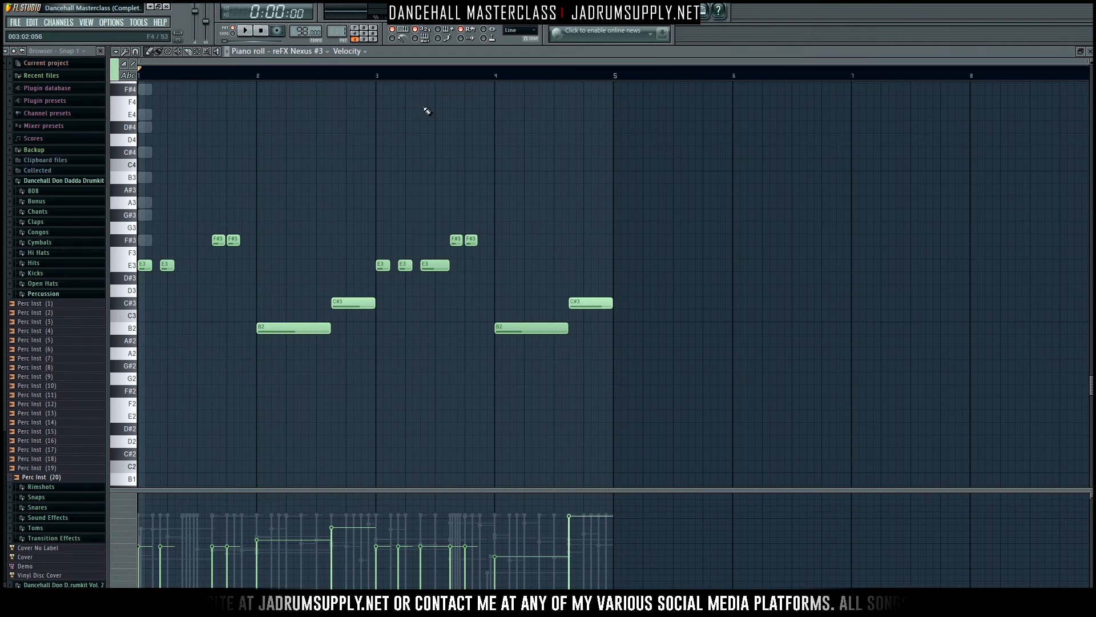
Show the channel rack over the piano roll.
key("F6")
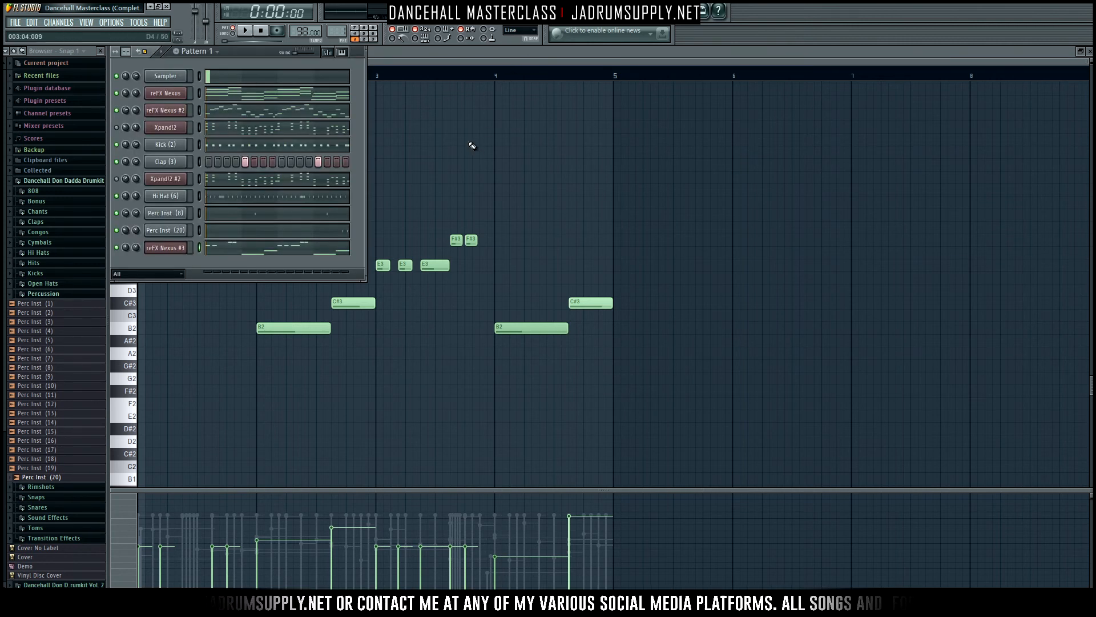